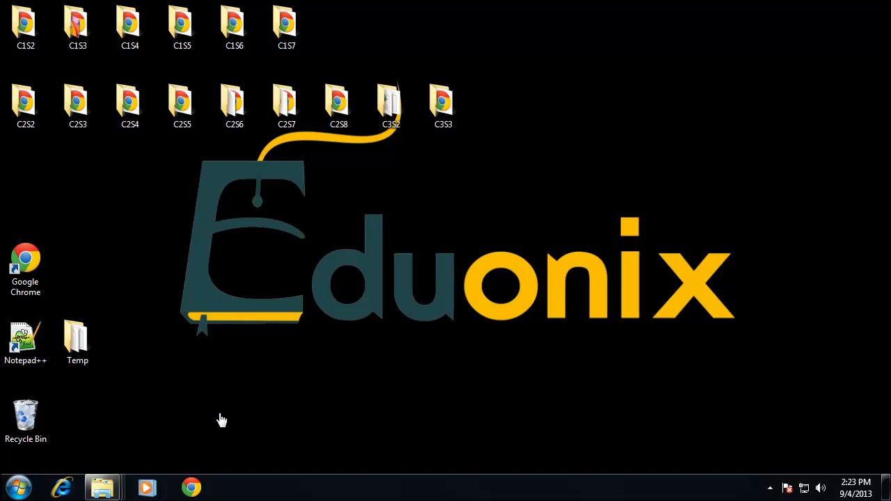
- Switch to Google Chrome and open the apachefriends.org website
left_click(18, 487)
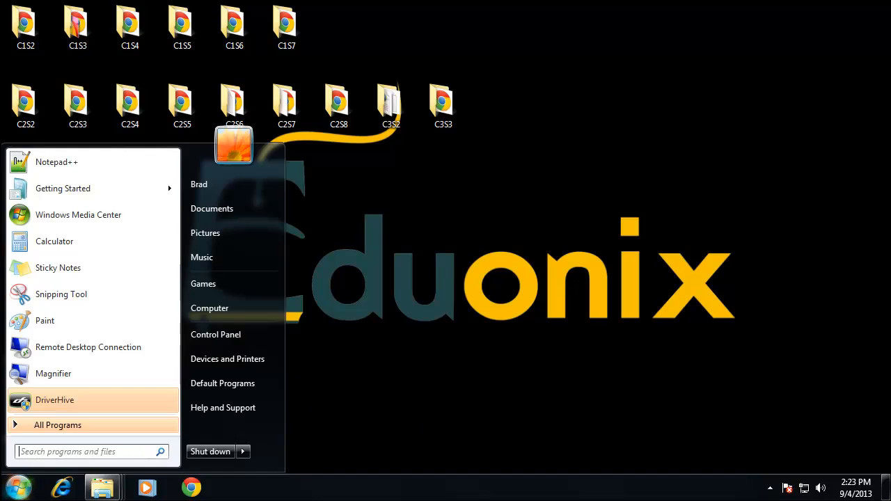
left_click(427, 209)
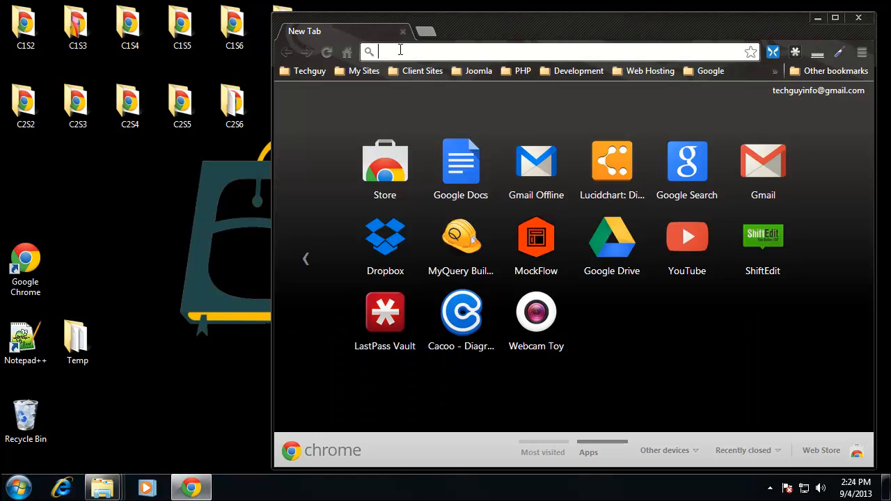
type("apa")
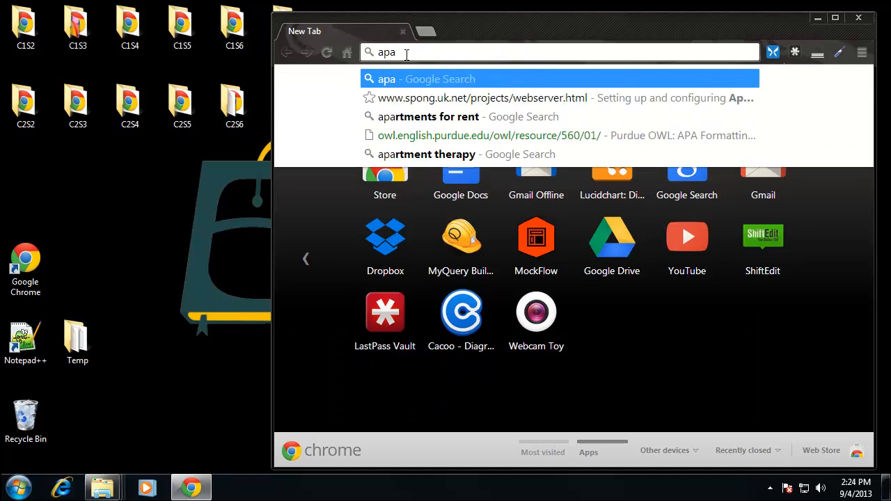
type("chefri")
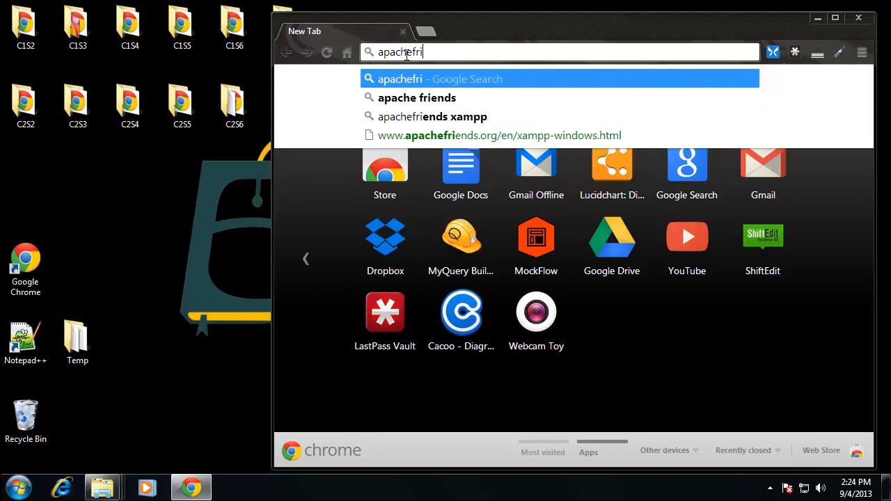
type("ends.org")
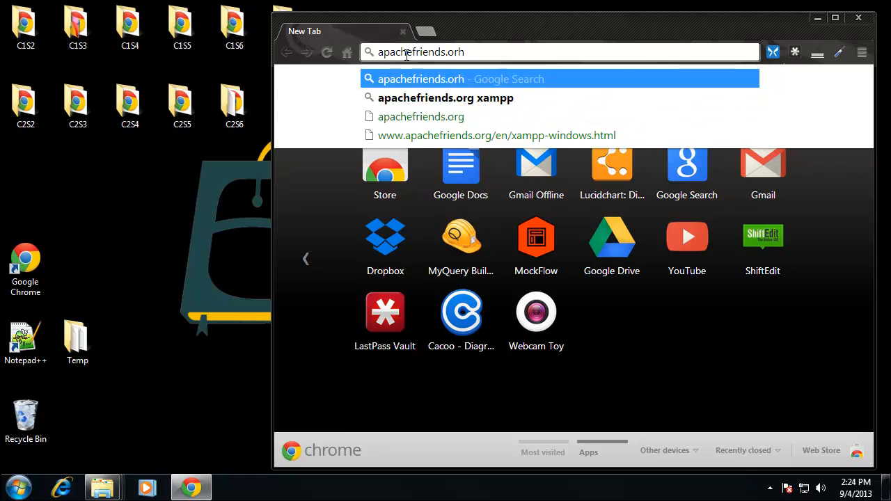
key("Return")
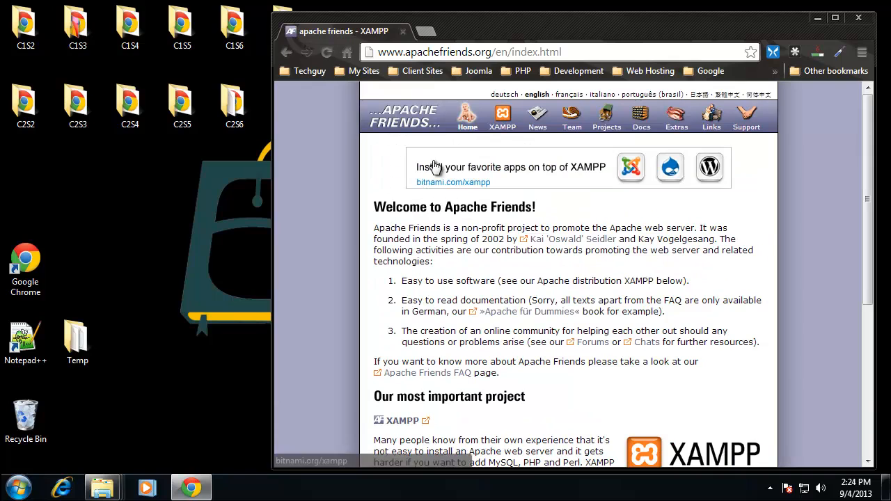
- Go to the XAMPP section of the Apache Friends site and open the XAMPP for Windows page
scroll(503, 229, "down", 4)
scroll(521, 225, "up", 4)
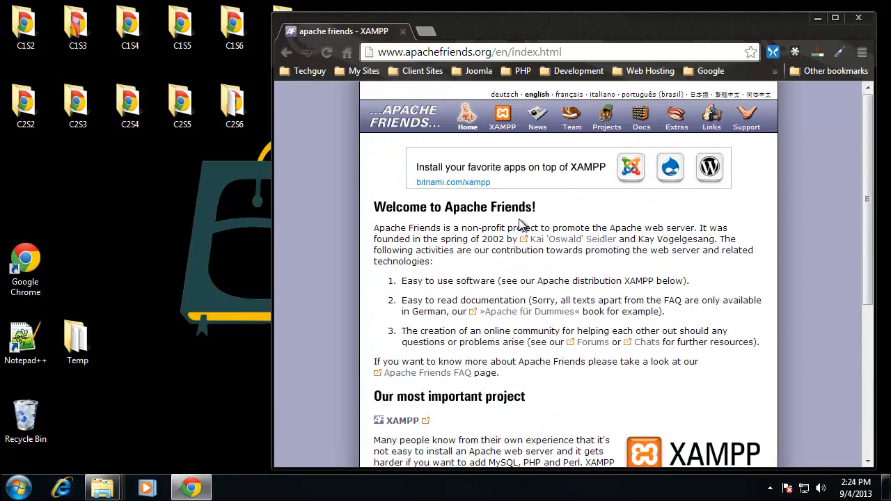
left_click(503, 117)
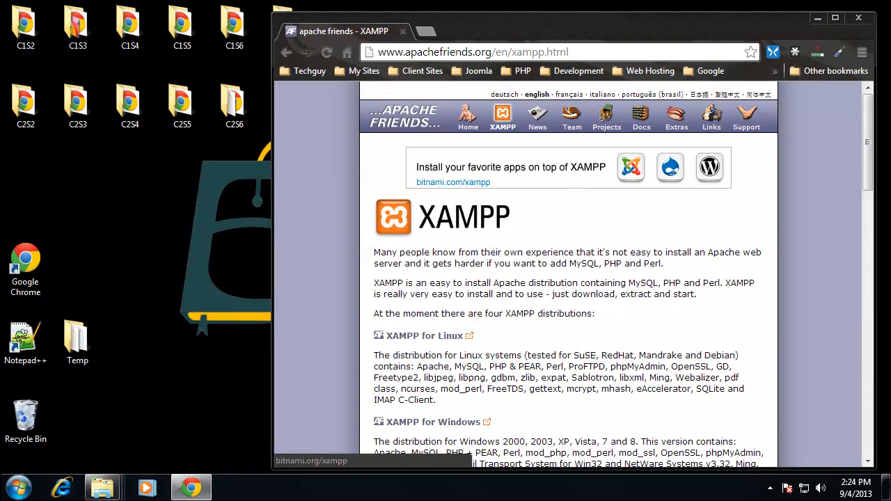
scroll(523, 180, "down", 3)
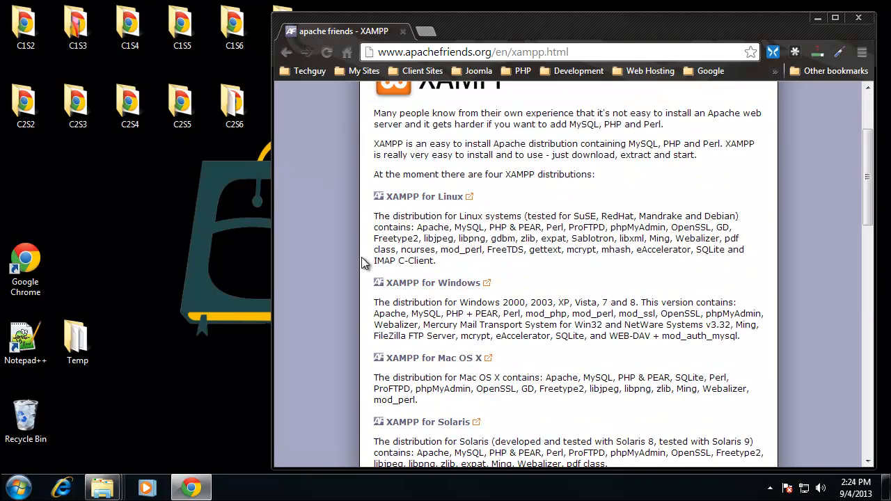
left_click(456, 283)
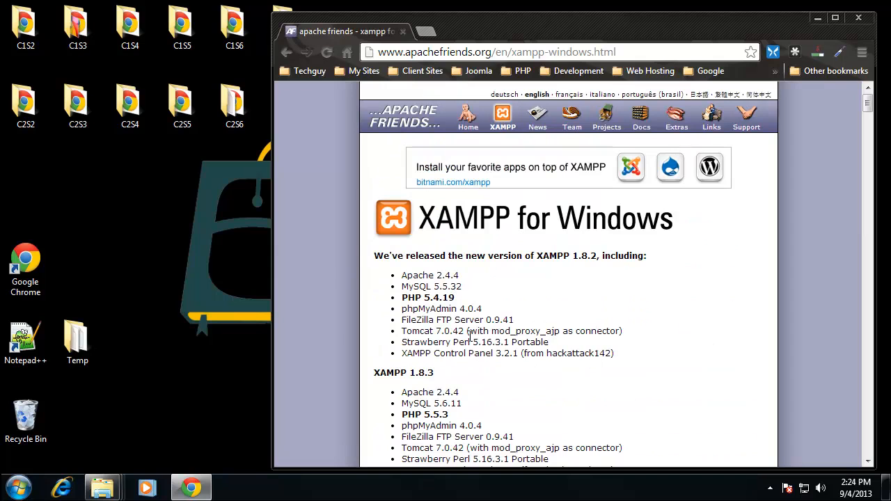
- Examine the list of components included in XAMPP 1.8.2, from Apache and phpMyAdmin to the XAMPP Control Panel
scroll(535, 274, "down", 3)
scroll(535, 275, "up", 1)
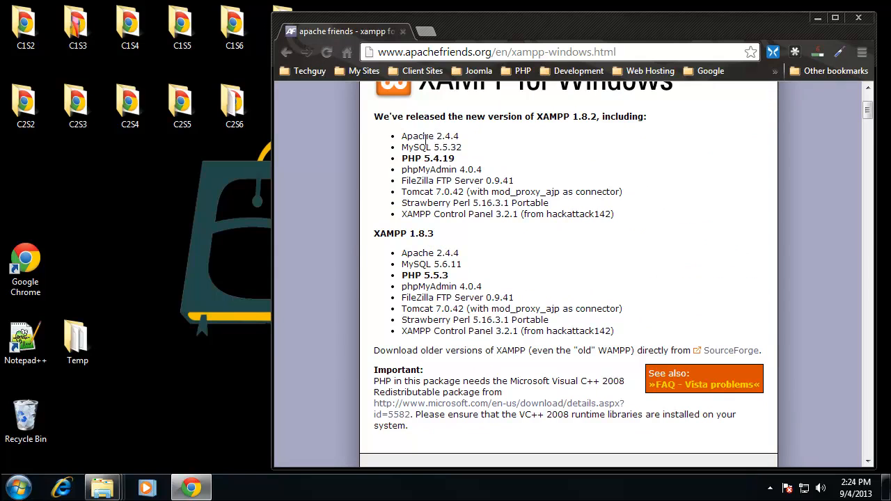
left_click_drag(403, 138, 466, 170)
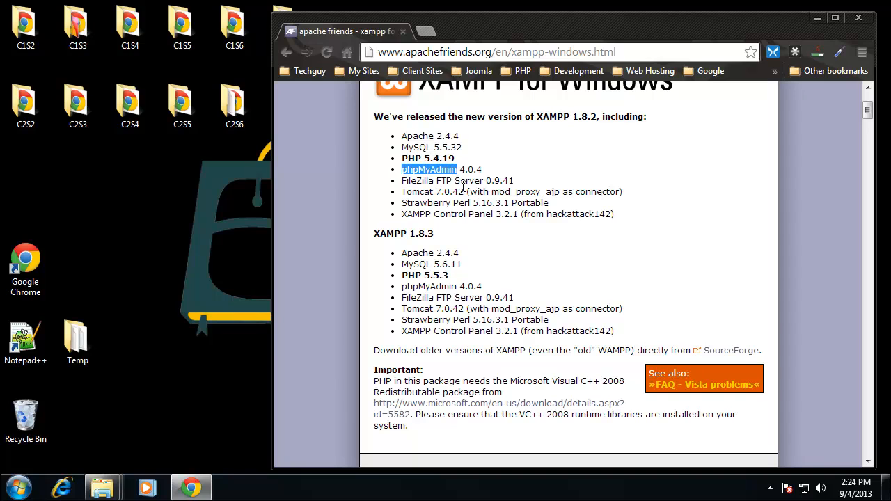
left_click_drag(403, 182, 559, 202)
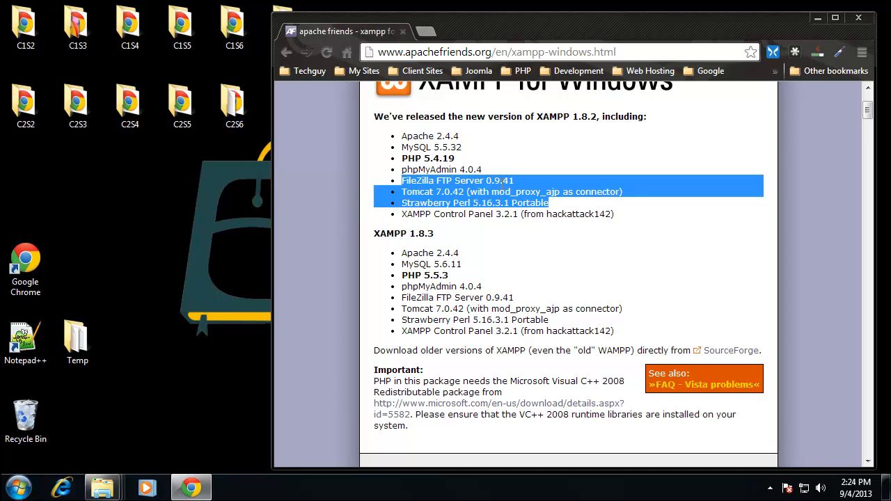
left_click(435, 181)
left_click_drag(484, 180, 454, 180)
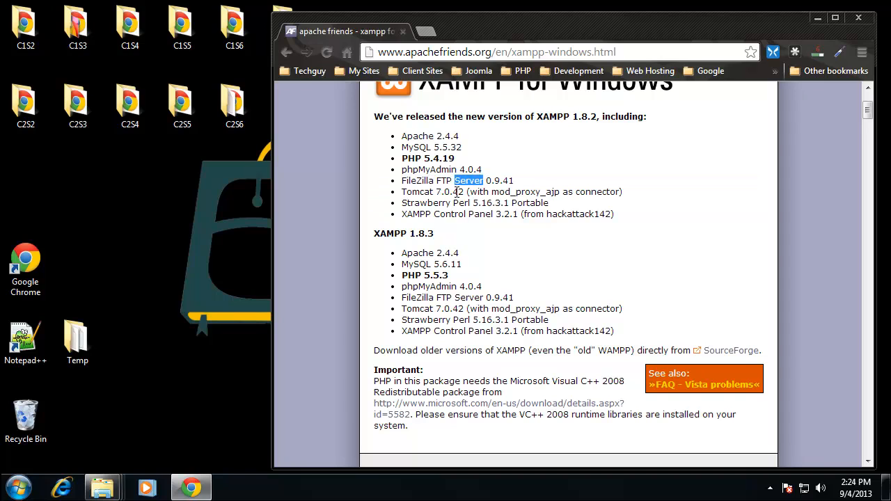
left_click_drag(406, 218, 533, 220)
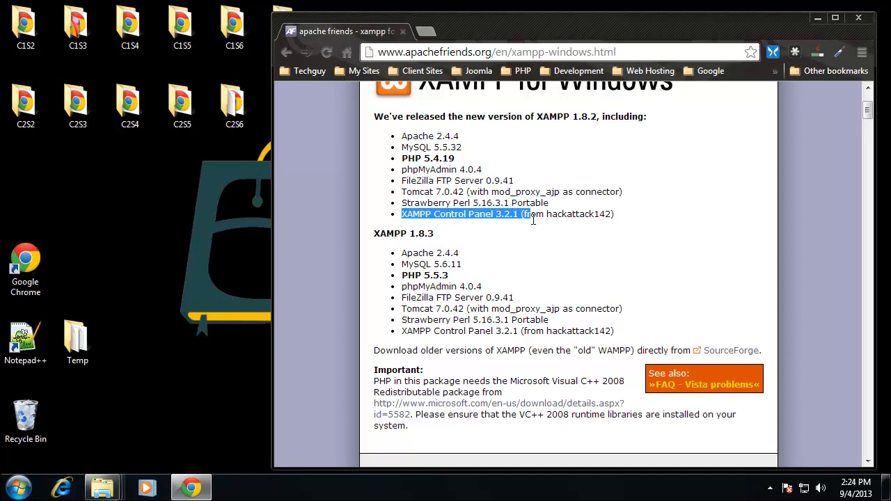
left_click(446, 197)
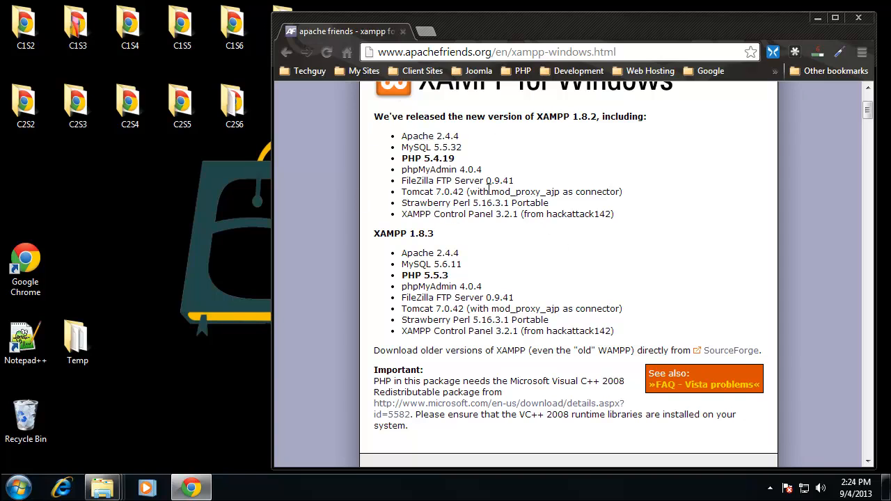
- Download the XAMPP Windows 1.8.2 Installer version and save xampp-win32-1.8.2-2-VC9-installer.exe in the Downloads folder
scroll(479, 204, "down", 5)
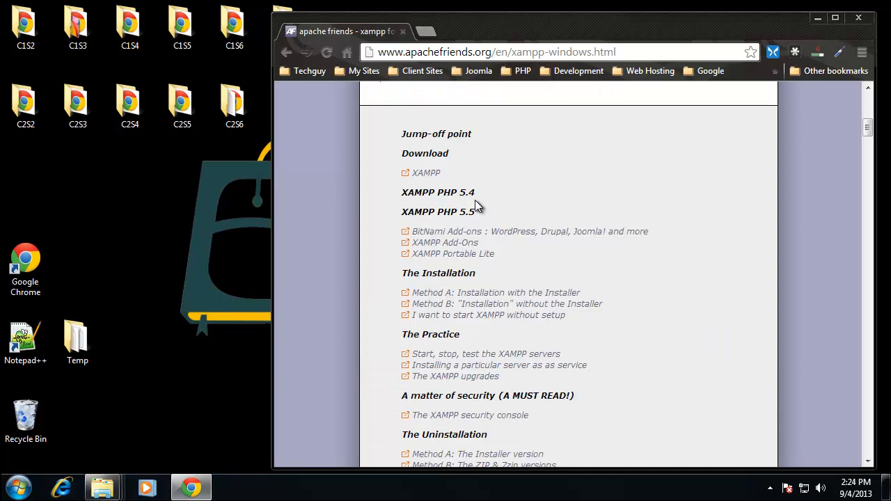
scroll(378, 127, "up", 5)
scroll(418, 133, "down", 2)
scroll(401, 176, "down", 2)
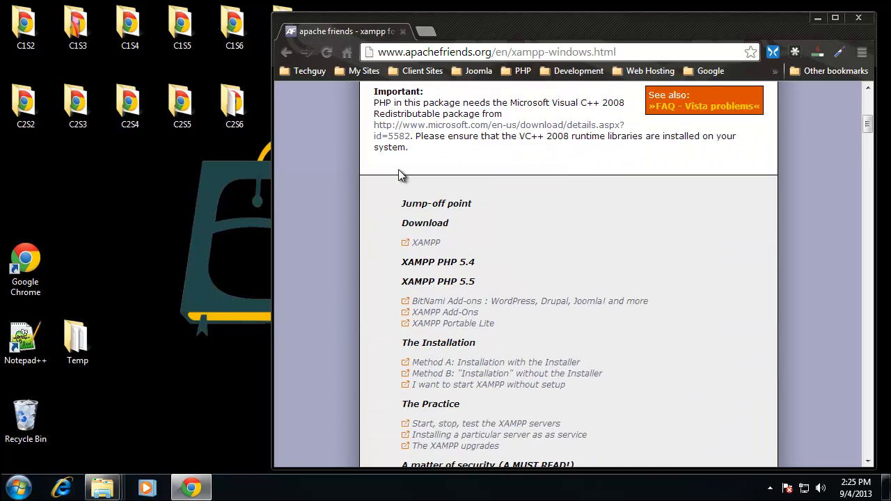
left_click(426, 244)
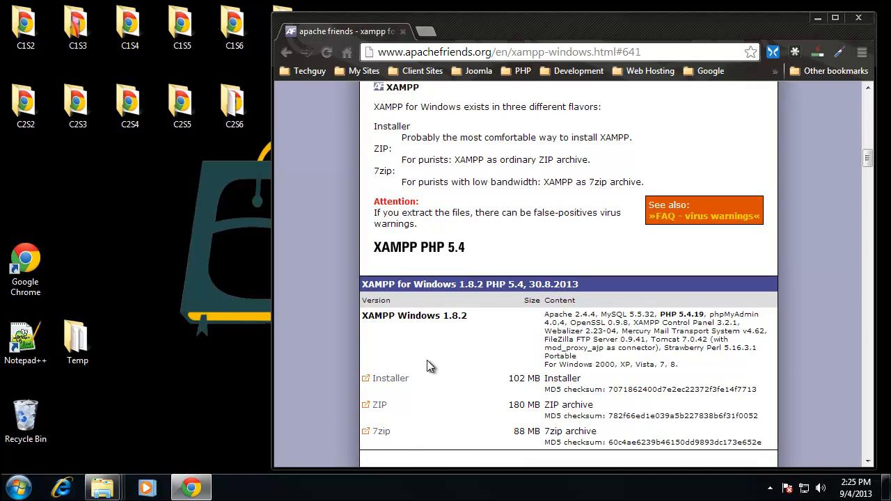
left_click(390, 381)
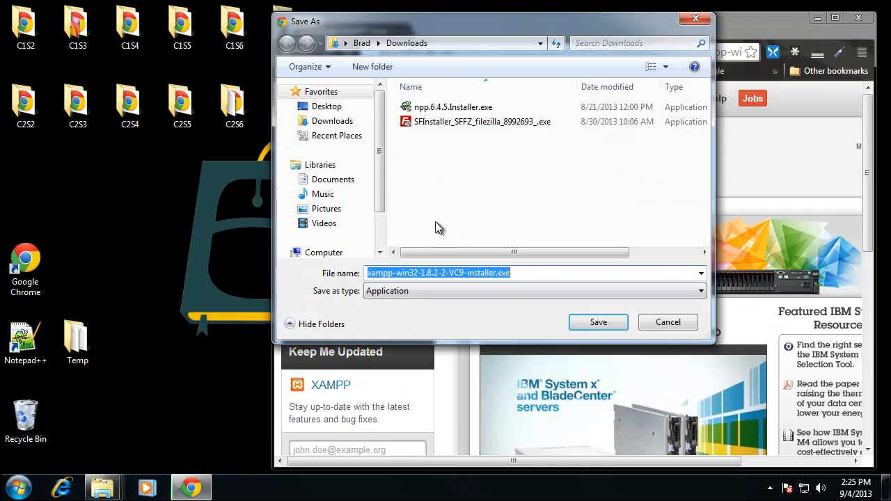
left_click(599, 322)
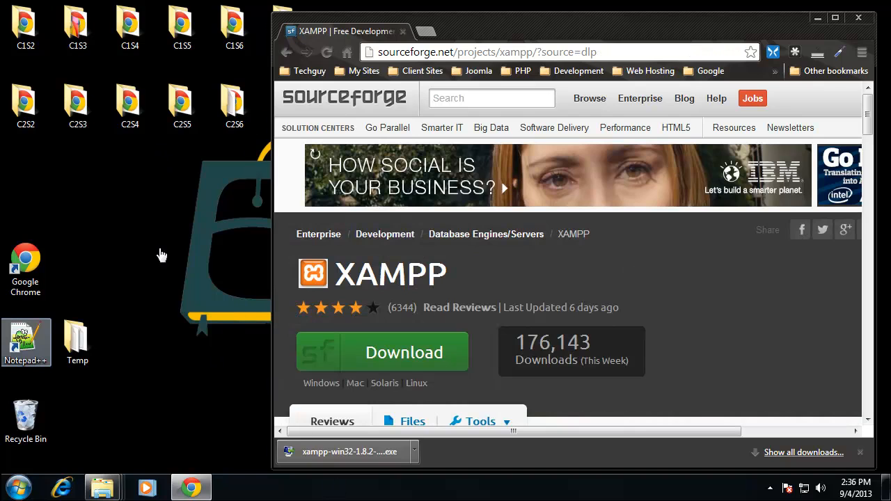
- Run xampp-win32-1.8.2-2-VC9-installer.exe from the Downloads folder, allow it to make changes and acknowledge the UAC warning
left_click(59, 330)
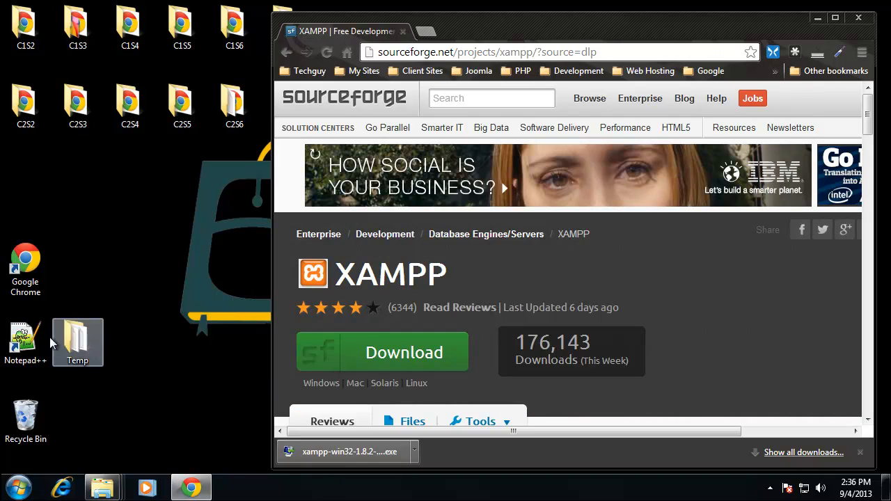
left_click(19, 487)
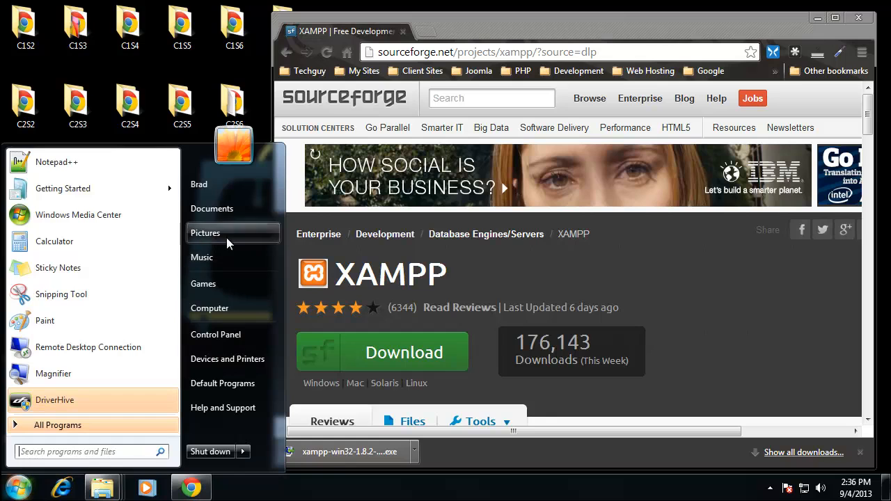
left_click(211, 308)
left_click(97, 150)
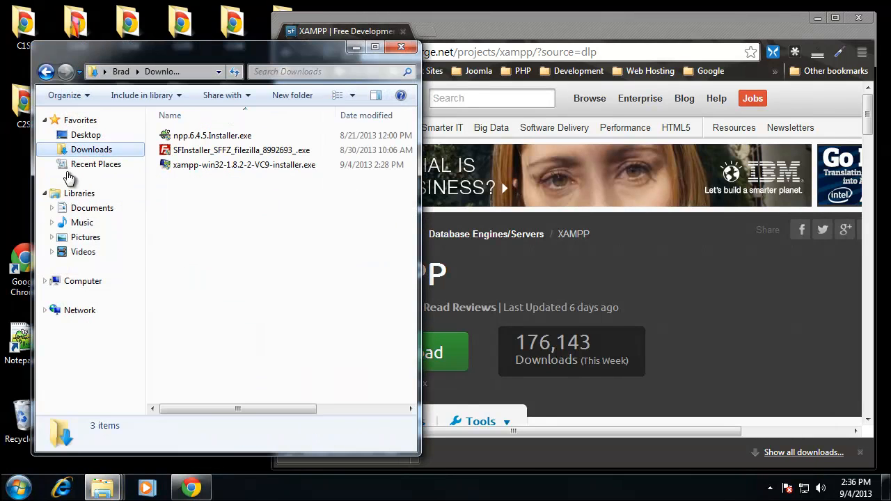
double_click(207, 167)
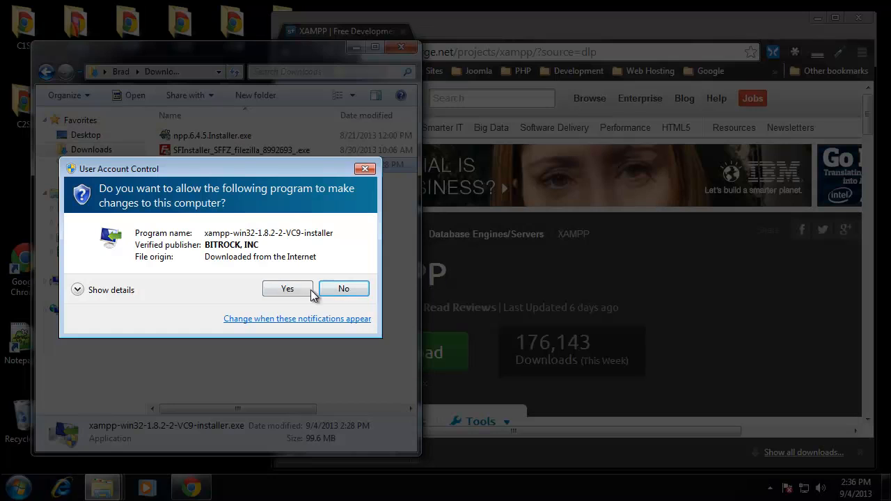
left_click(293, 292)
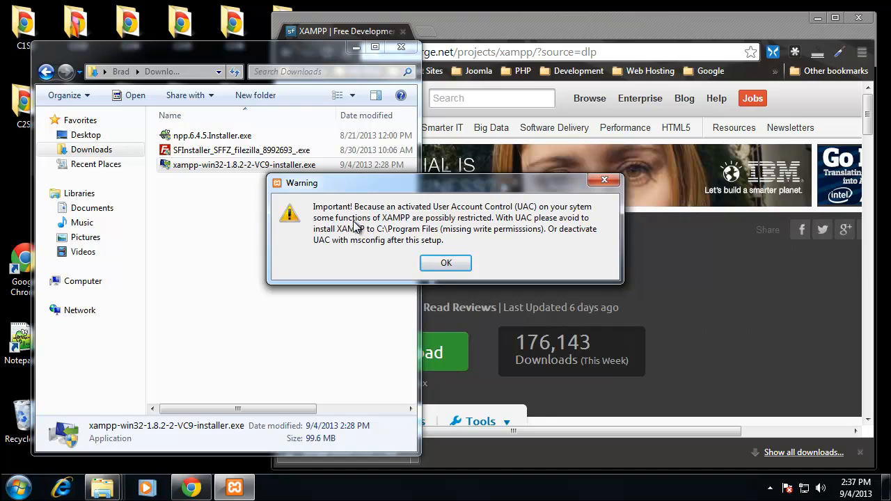
left_click(452, 267)
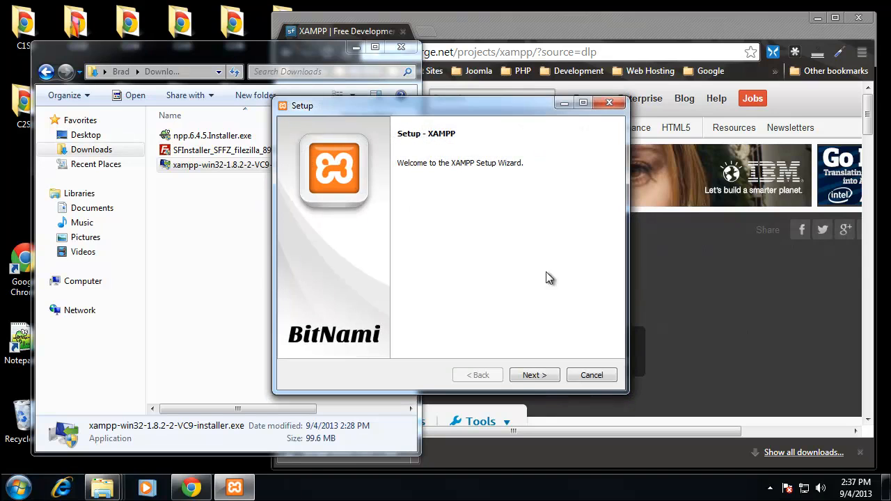
- Exclude Tomcat, Mercury Mail Server and FileZilla FTP Server from the XAMPP components and accept the selection
left_click(542, 377)
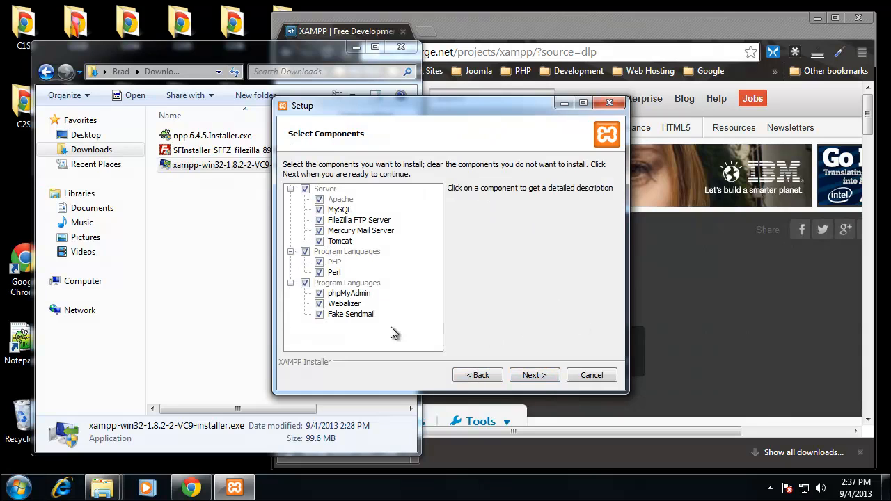
left_click(327, 241)
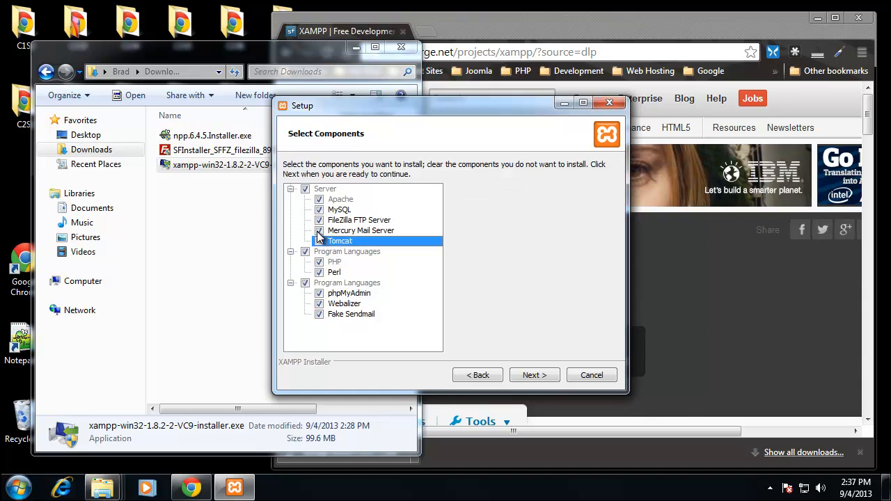
left_click(319, 231)
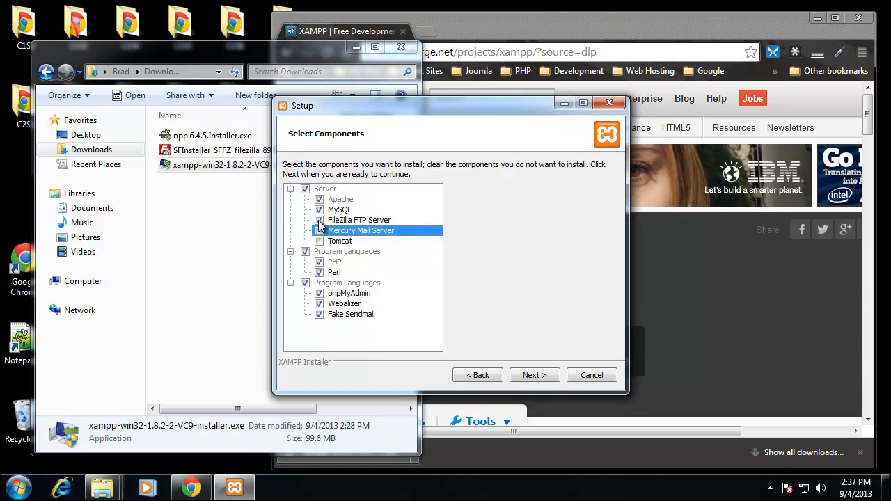
left_click(319, 220)
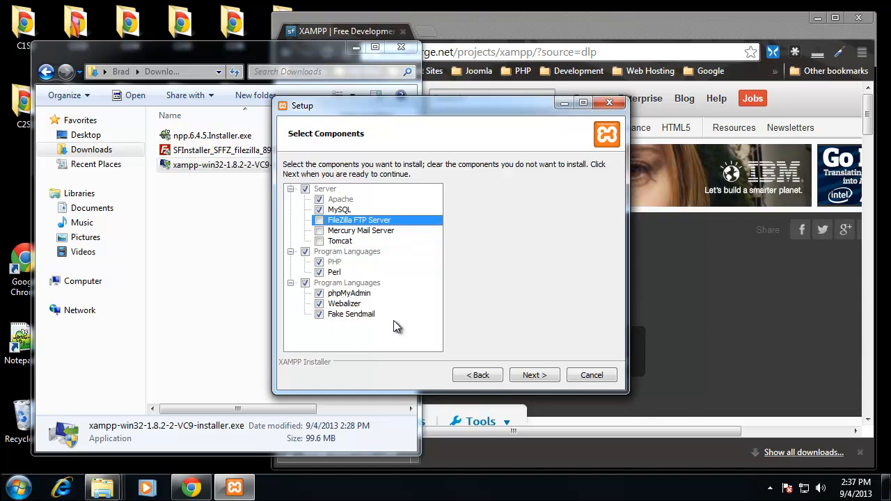
left_click(532, 376)
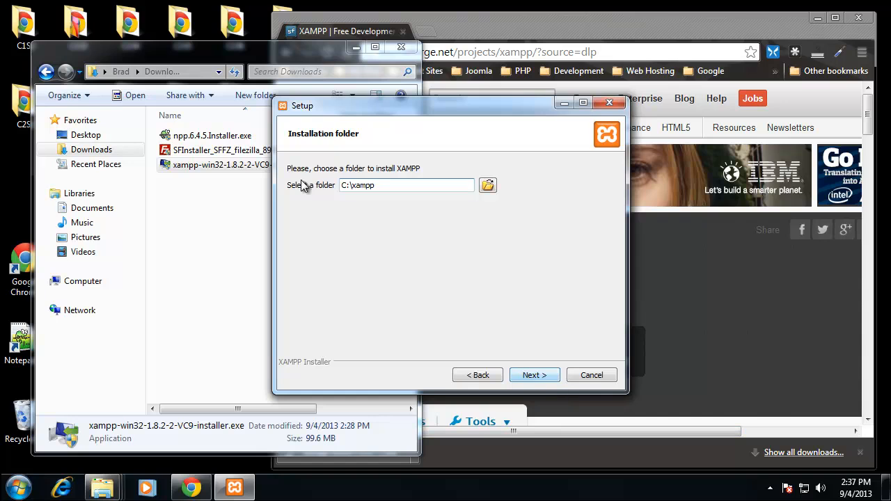
- Accept C:\xampp as the installation folder, continue past the BitNami offer and return to the setup wizard
left_click(535, 376)
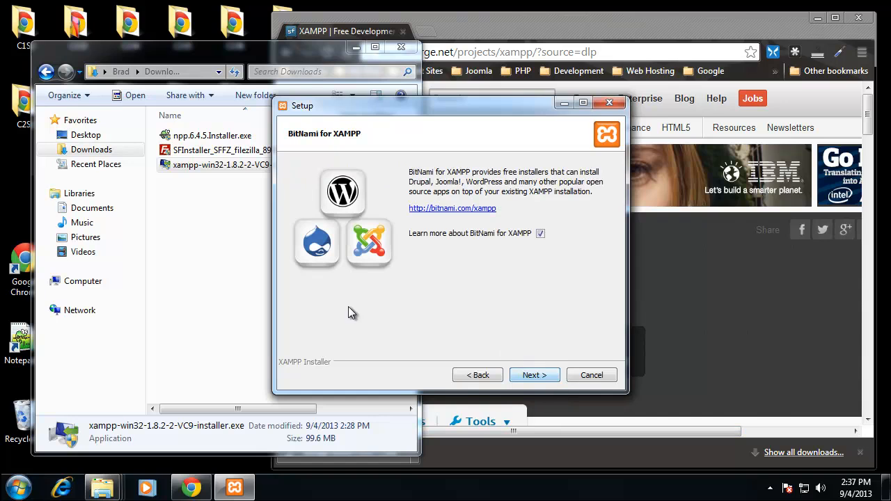
left_click(543, 375)
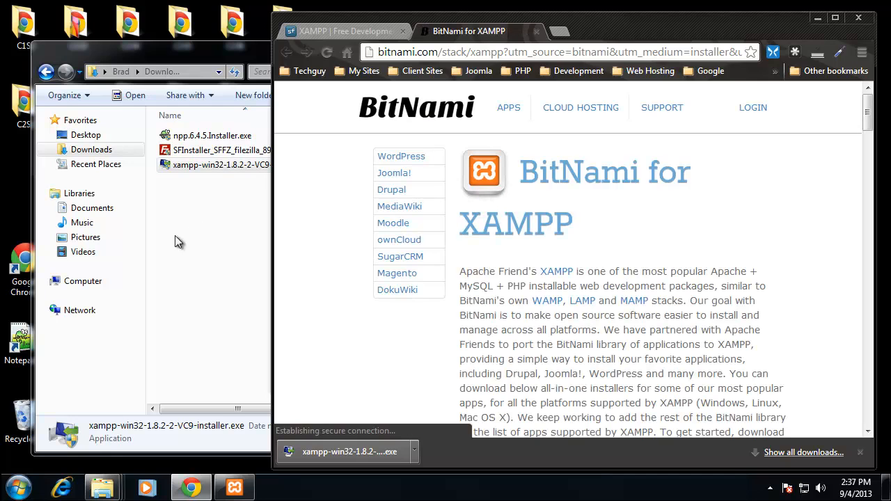
left_click(234, 487)
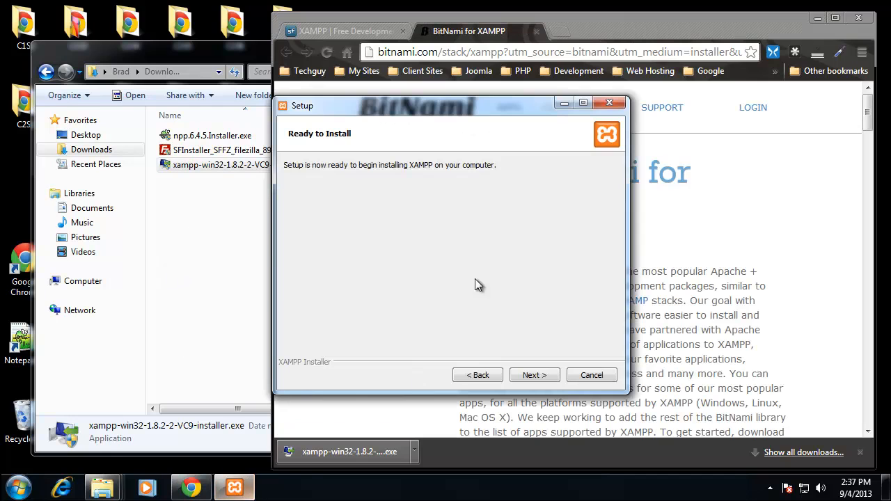
- Start installing XAMPP, close the BitNami page in the browser and return to the setup wizard
left_click(530, 379)
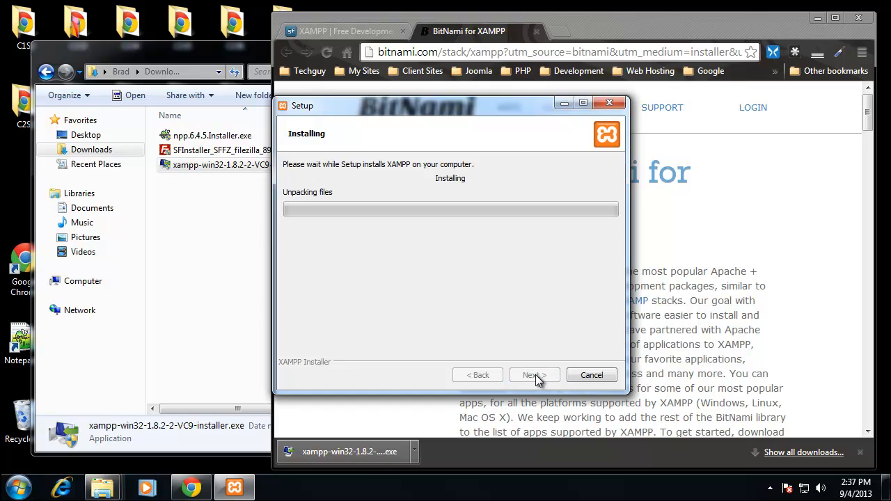
left_click_drag(417, 105, 344, 100)
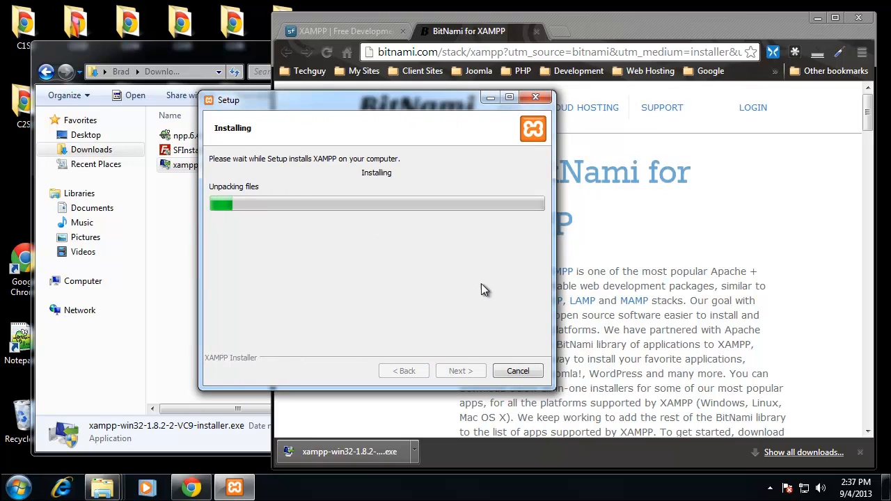
left_click(456, 29)
scroll(450, 355, "down", 4)
scroll(450, 355, "up", 4)
left_click(536, 30)
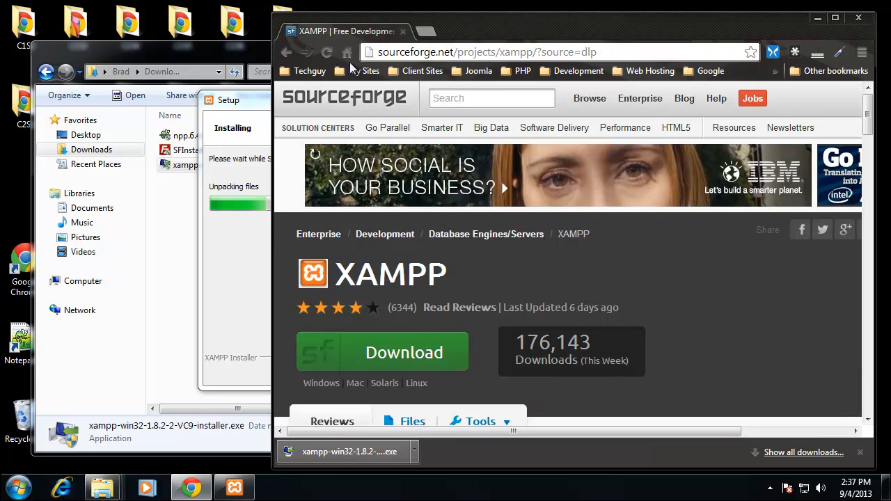
left_click(256, 106)
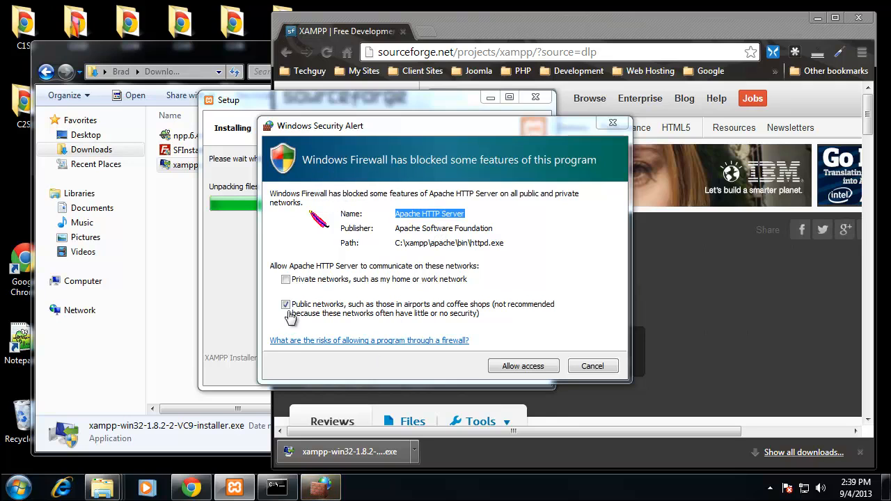
- Allow Apache HTTP Server on public networks, finish the setup with the Control Panel starting, and close the browser
left_click(517, 368)
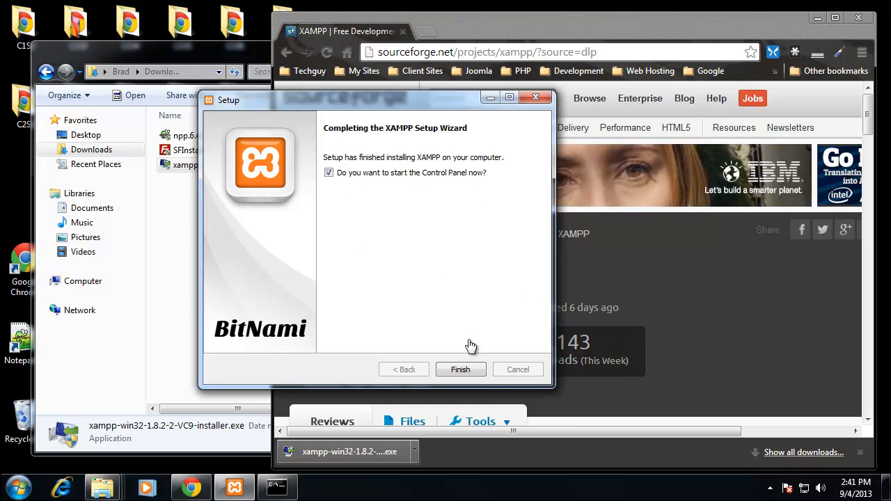
left_click(462, 371)
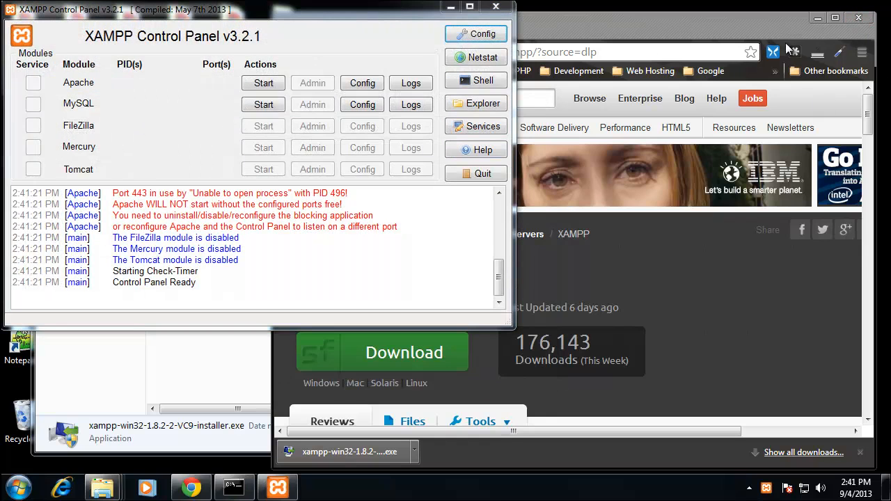
left_click(858, 17)
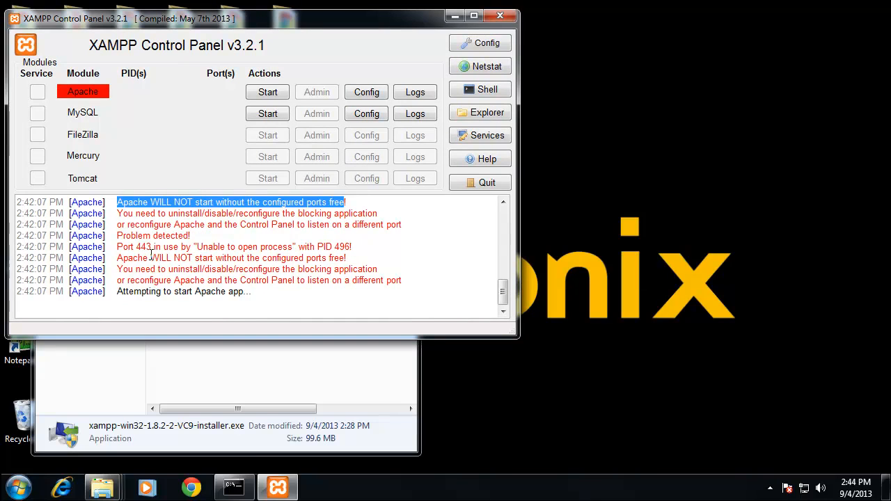
- Set the User Account Control notifications to Never notify in the Windows System and Security settings and allow the change
left_click_drag(118, 247, 175, 248)
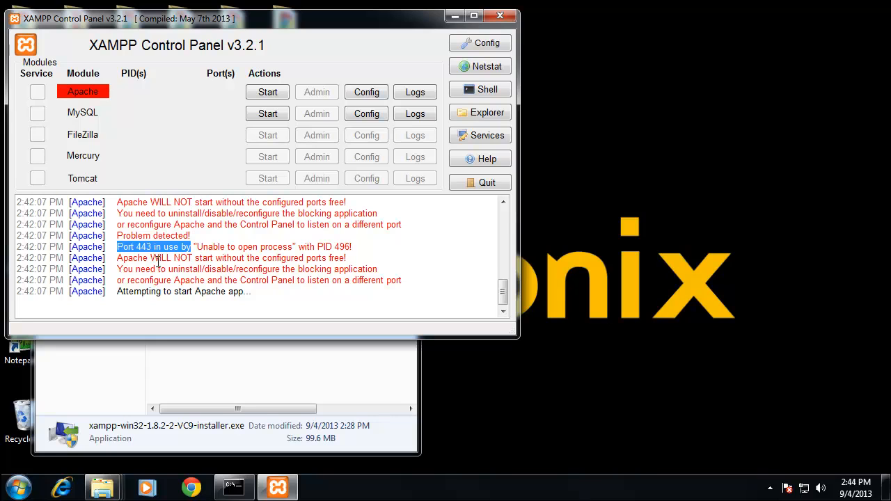
left_click(19, 488)
left_click(239, 337)
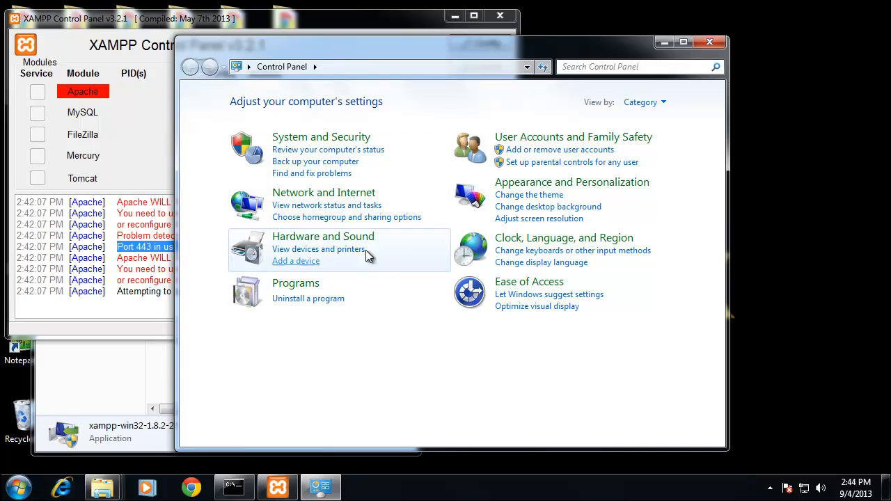
left_click(344, 139)
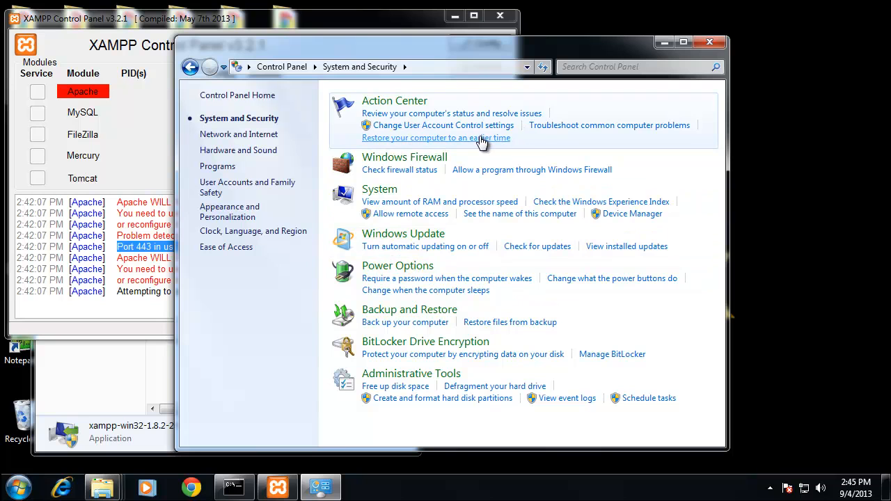
left_click(418, 126)
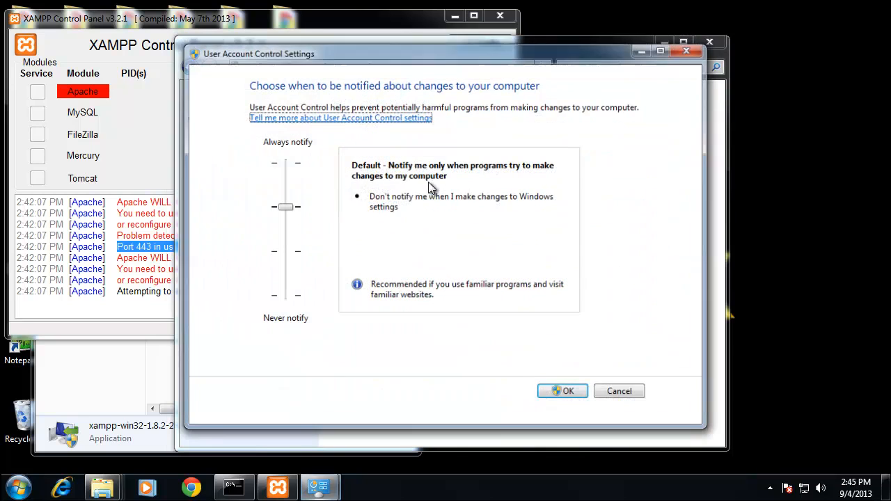
left_click_drag(287, 206, 285, 298)
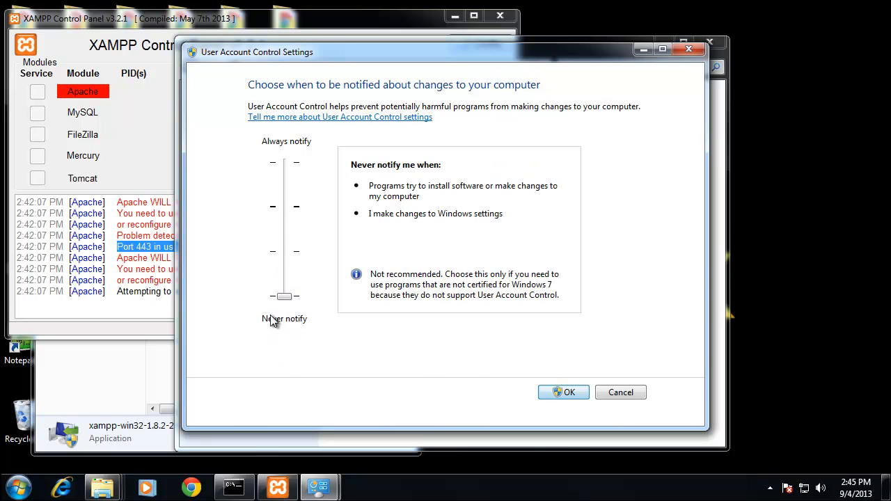
left_click(564, 393)
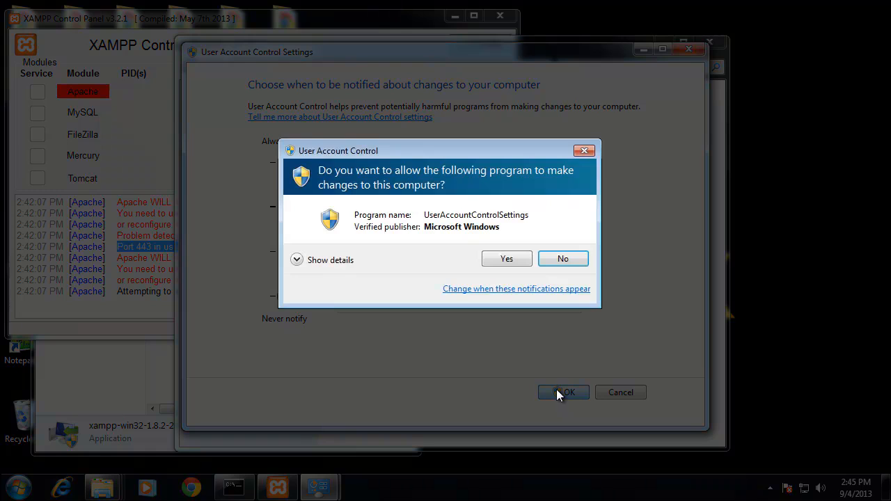
left_click(506, 259)
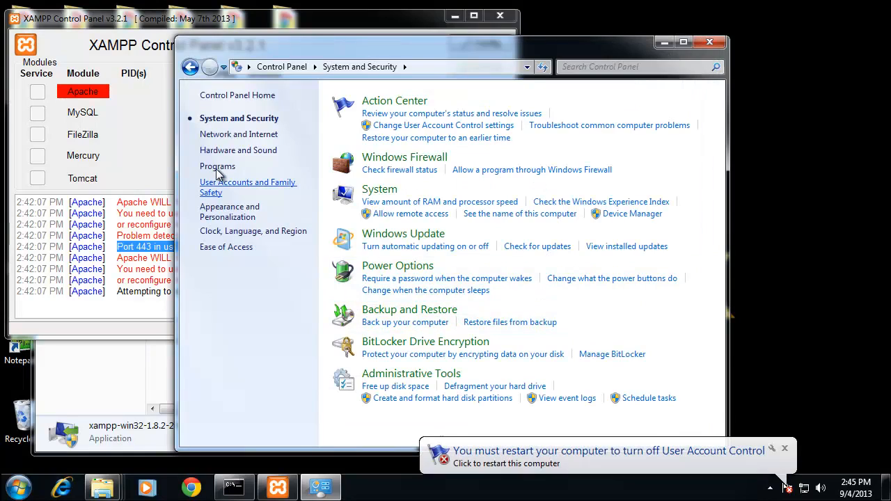
- Close the XAMPP Control Panel window and restart the computer immediately to turn off User Account Control
left_click(141, 144)
left_click(500, 14)
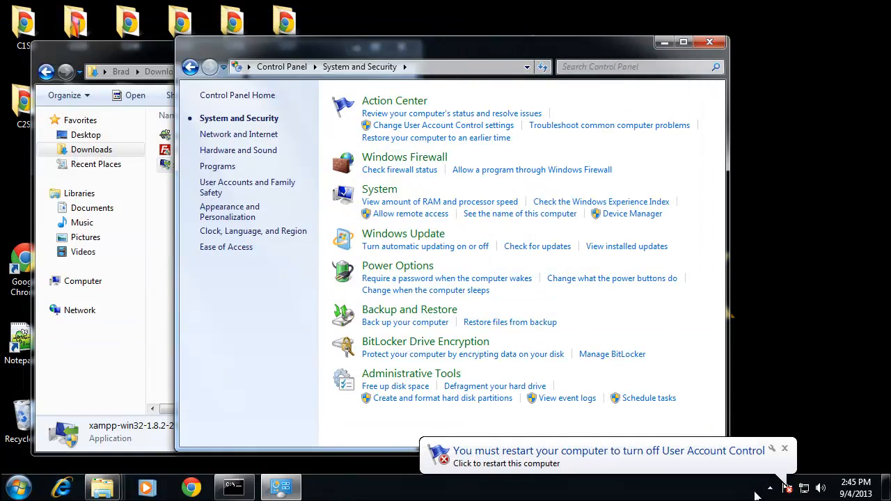
left_click(779, 487)
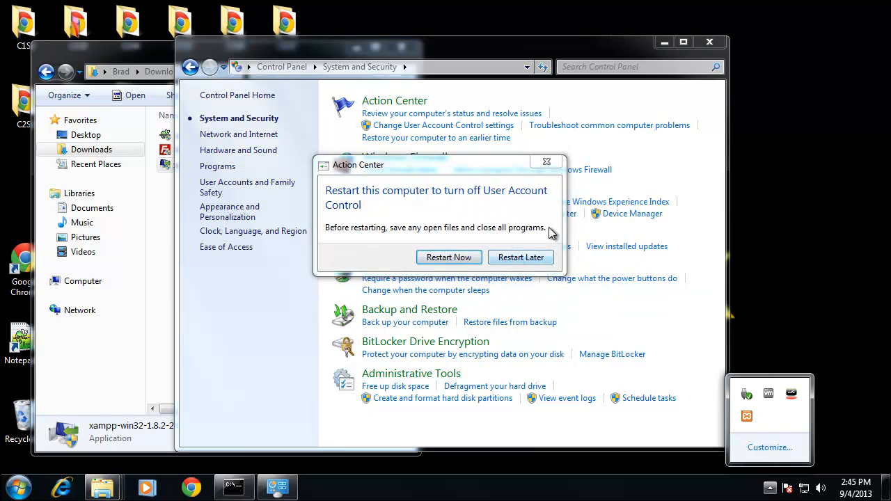
left_click(460, 237)
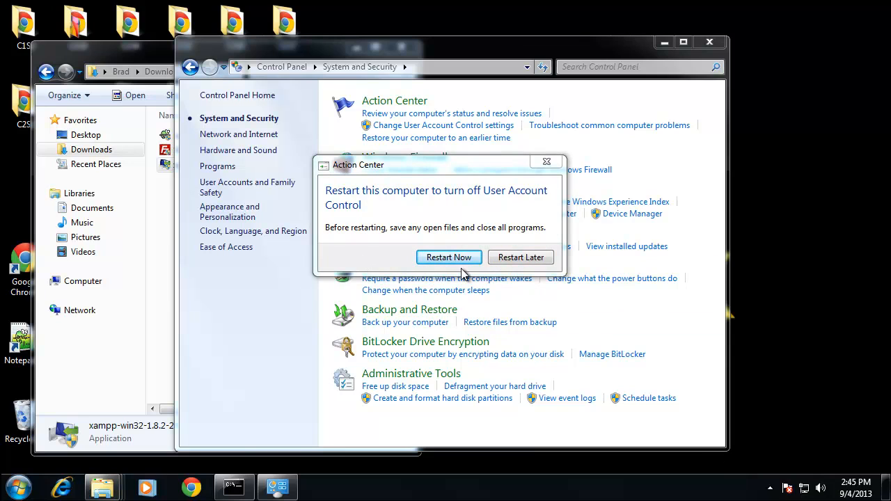
left_click(448, 258)
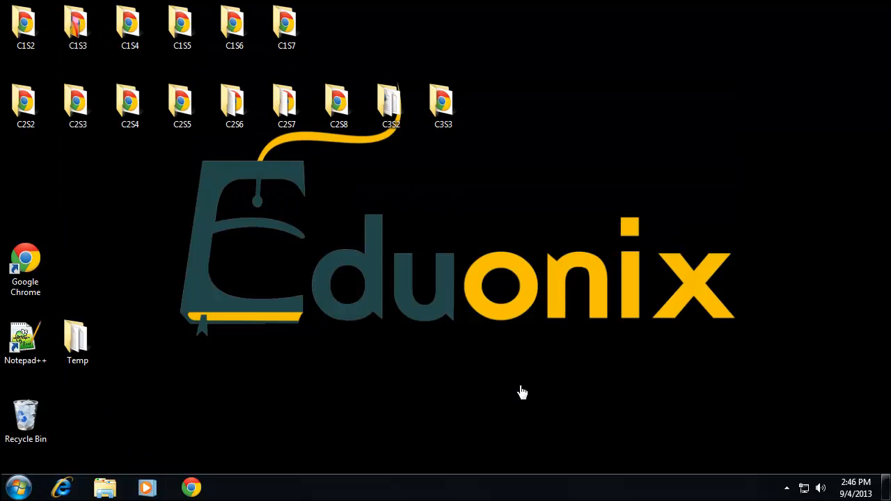
- Check the hidden notification icons and launch the XAMPP Control Panel
left_click(787, 488)
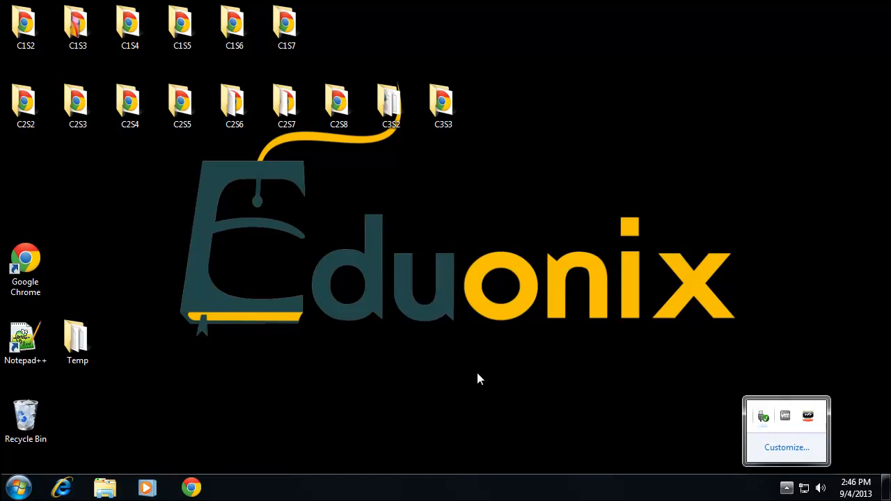
left_click(578, 397)
left_click(35, 484)
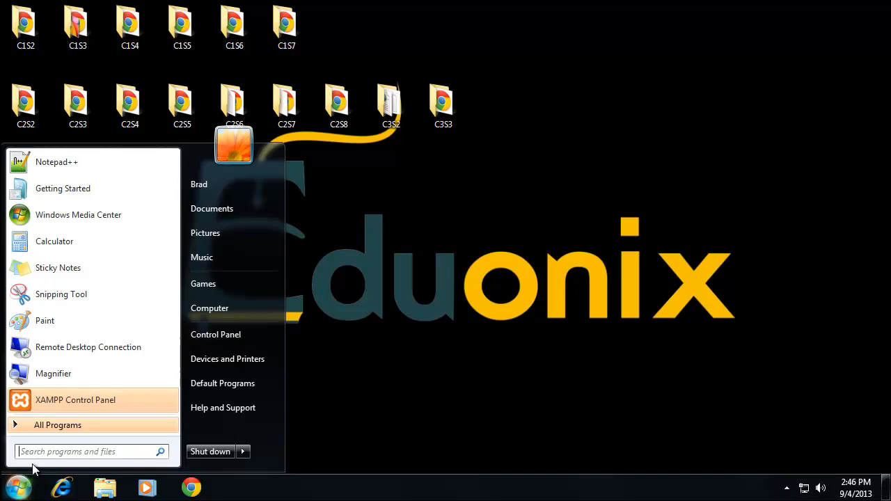
left_click(77, 407)
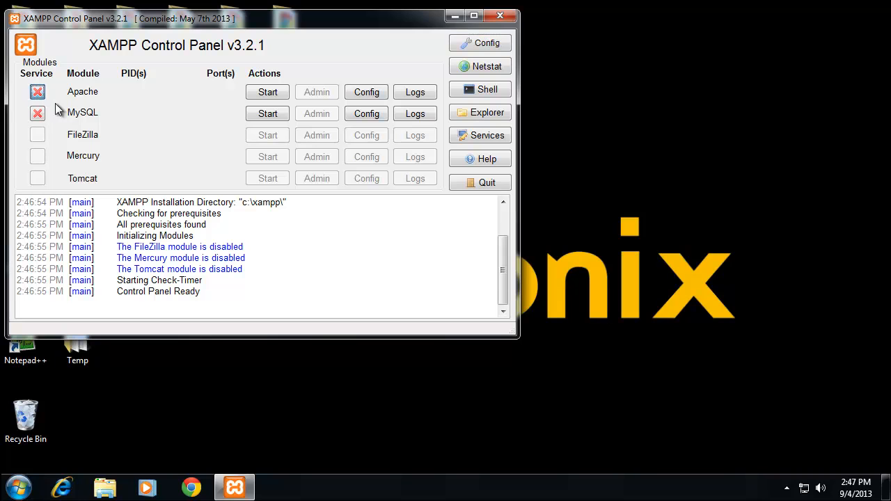
- Install Apache and MySQL as Windows services from the XAMPP Control Panel
left_click(37, 91)
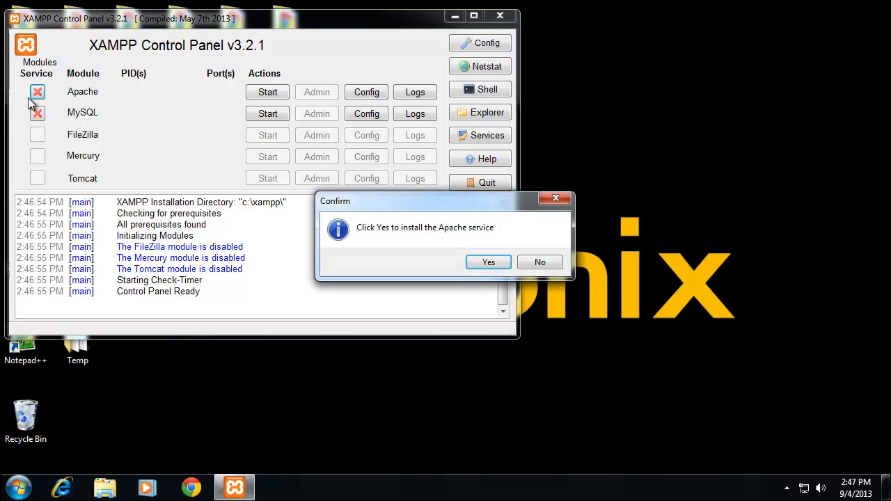
left_click(488, 264)
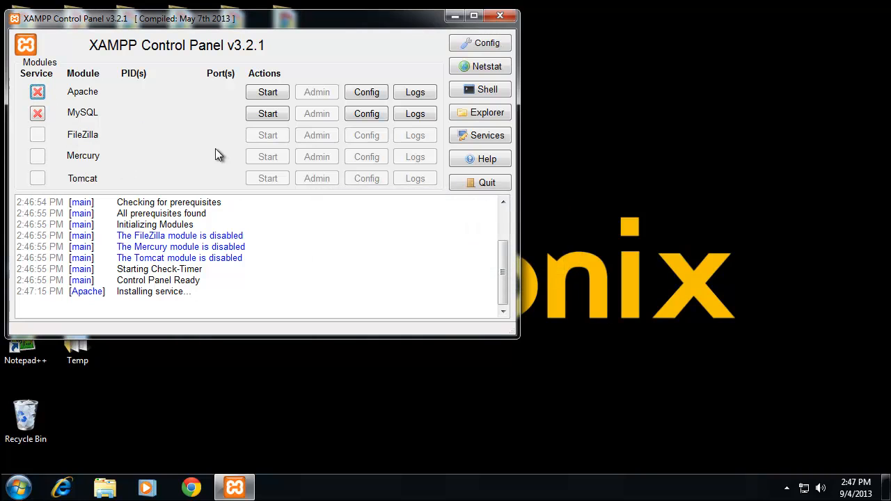
left_click(36, 113)
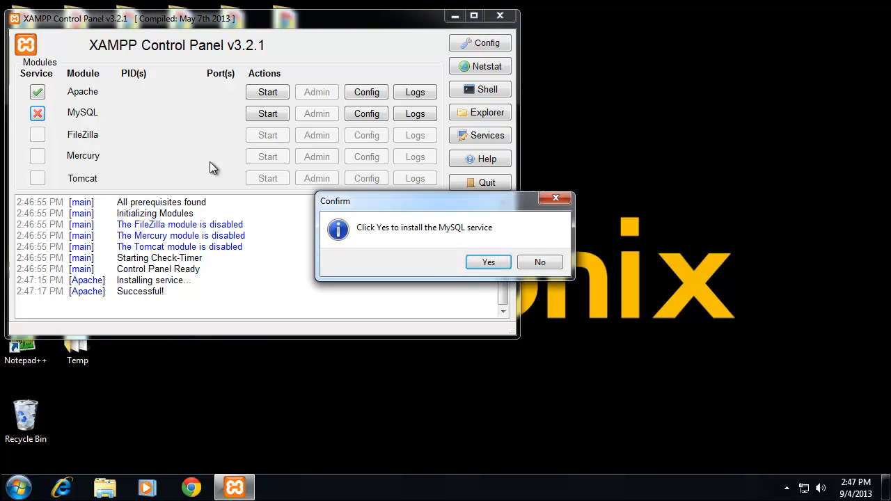
left_click(491, 268)
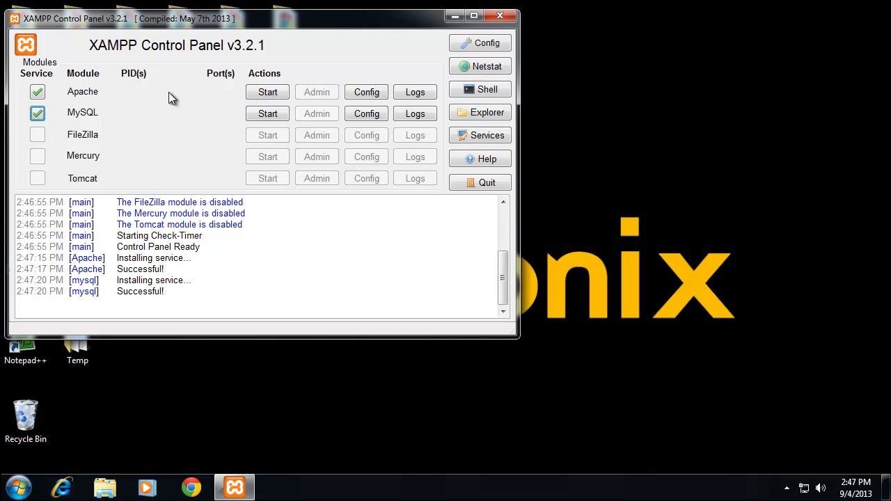
- Start the Apache and MySQL services and move the XAMPP Control Panel window towards the middle of the desktop
left_click(270, 92)
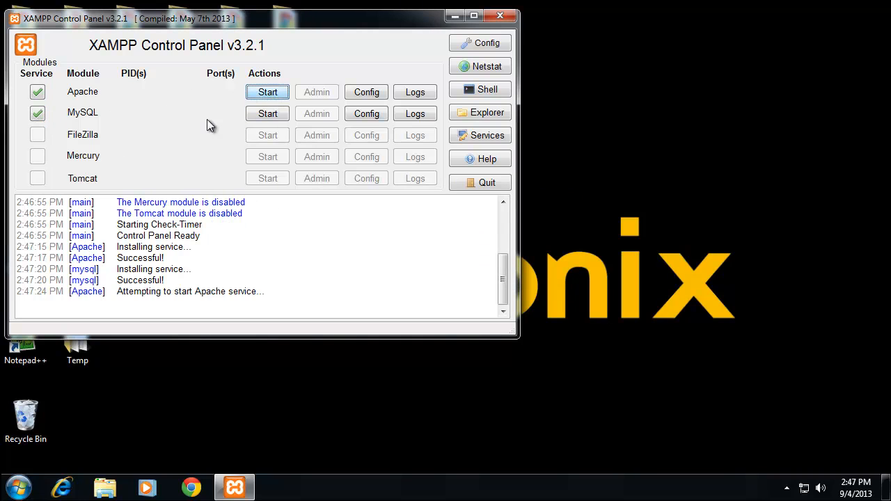
left_click(266, 115)
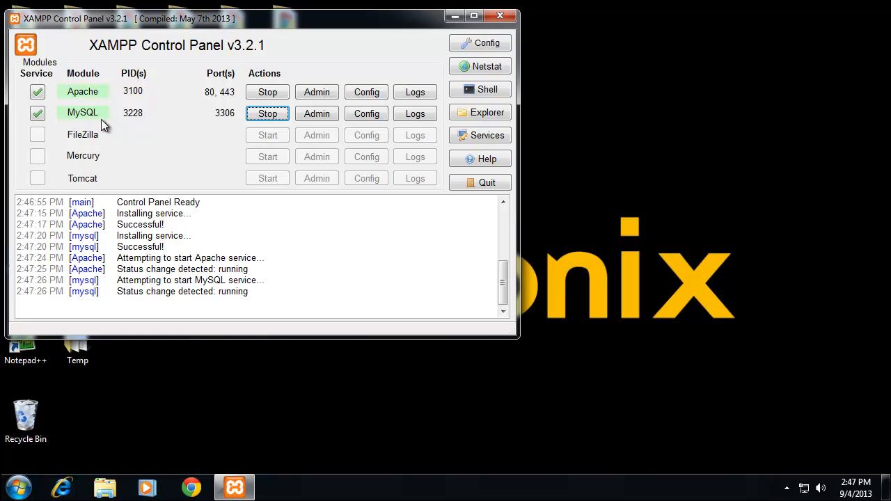
left_click_drag(203, 20, 388, 93)
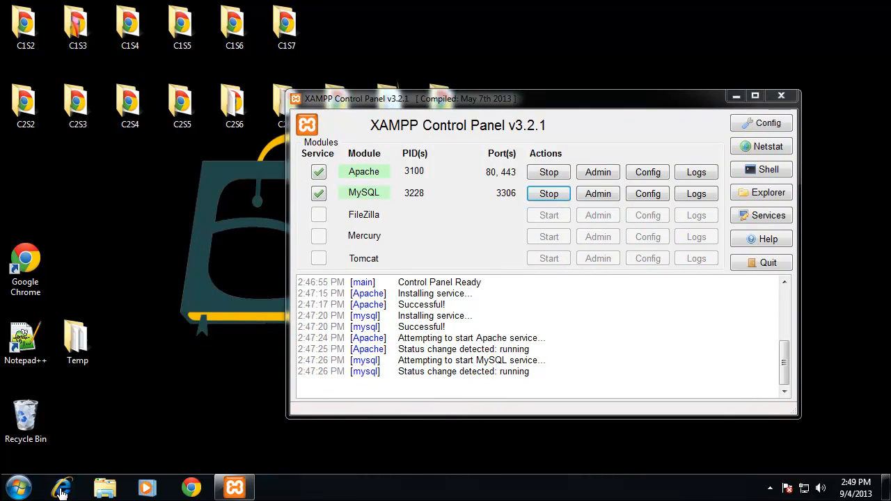
- Open the xampp folder on Local Disk (C:) and widen the folder window
left_click(32, 483)
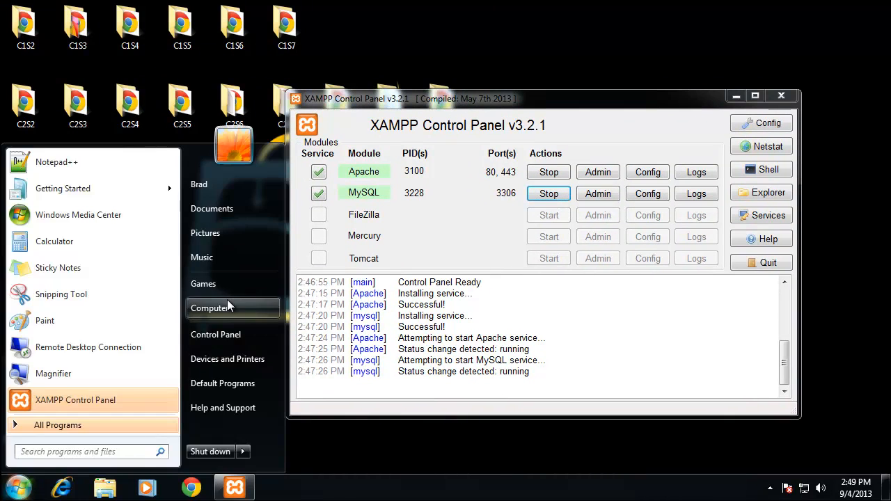
left_click(230, 308)
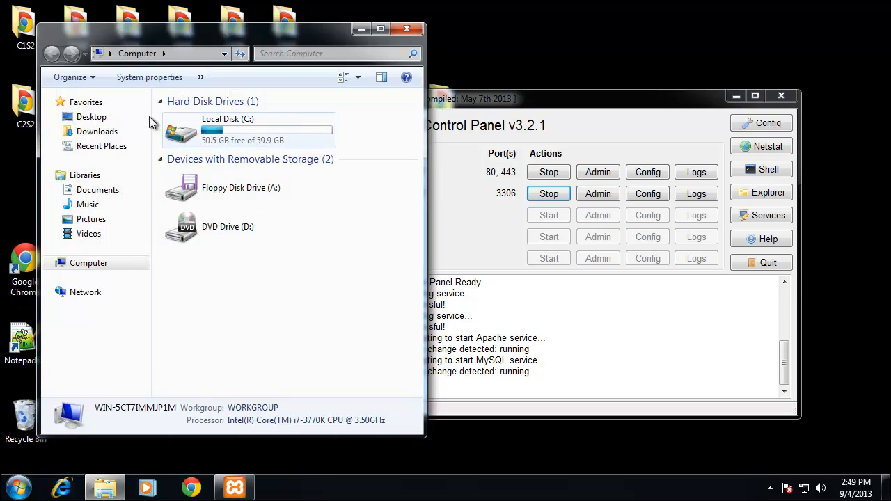
double_click(229, 124)
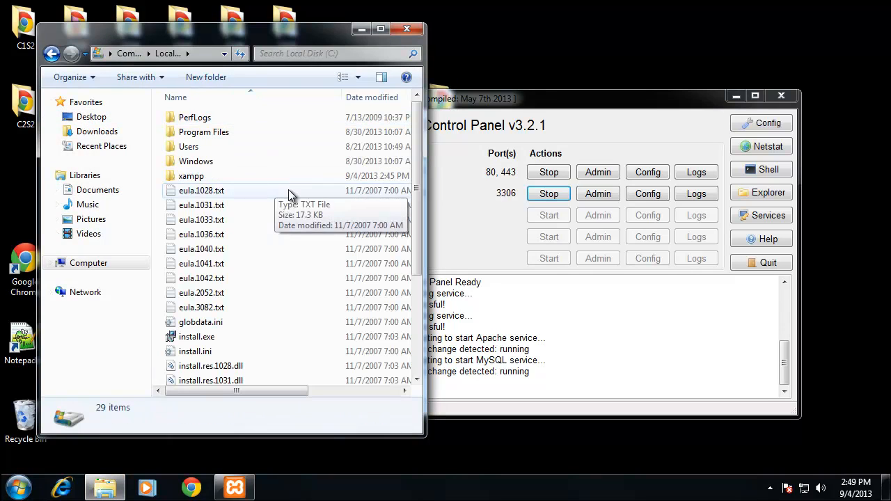
double_click(220, 175)
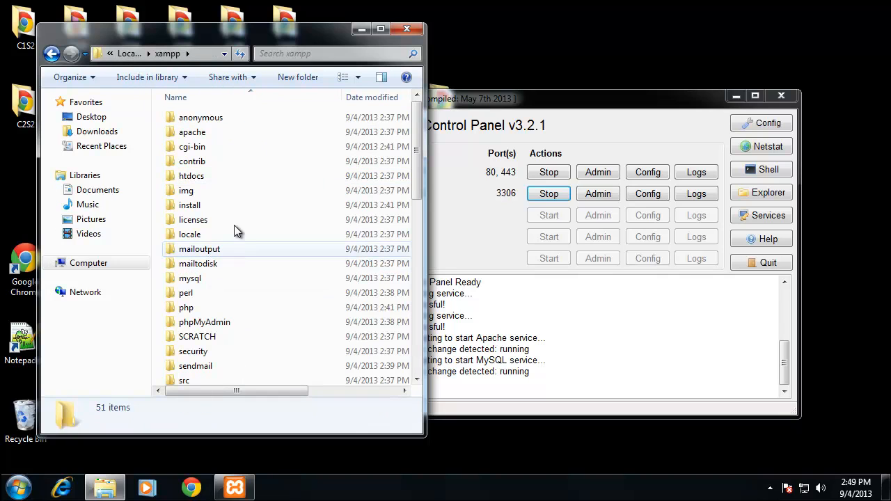
left_click_drag(424, 161, 497, 158)
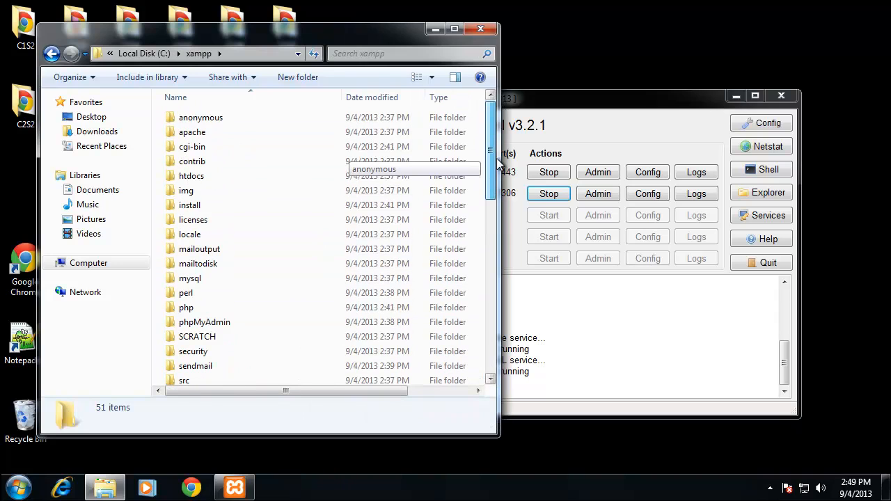
- Look into the php folder, return to the xampp folder and examine its contents
double_click(209, 307)
left_click(49, 55)
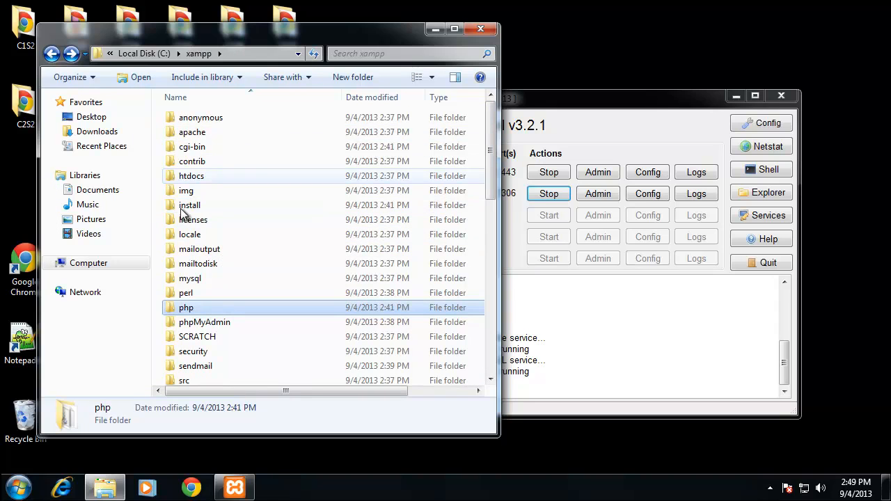
scroll(278, 326, "down", 3)
scroll(281, 325, "up", 3)
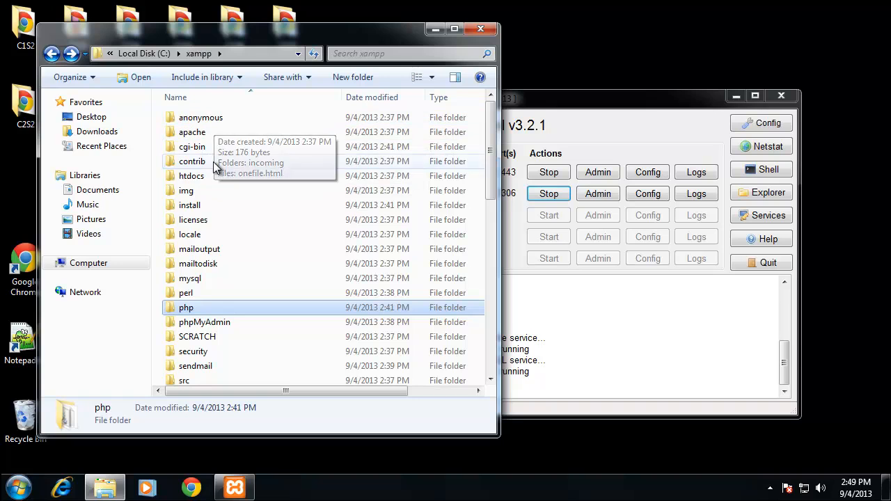
- Open the htdocs folder inside the xampp folder
left_click(196, 178)
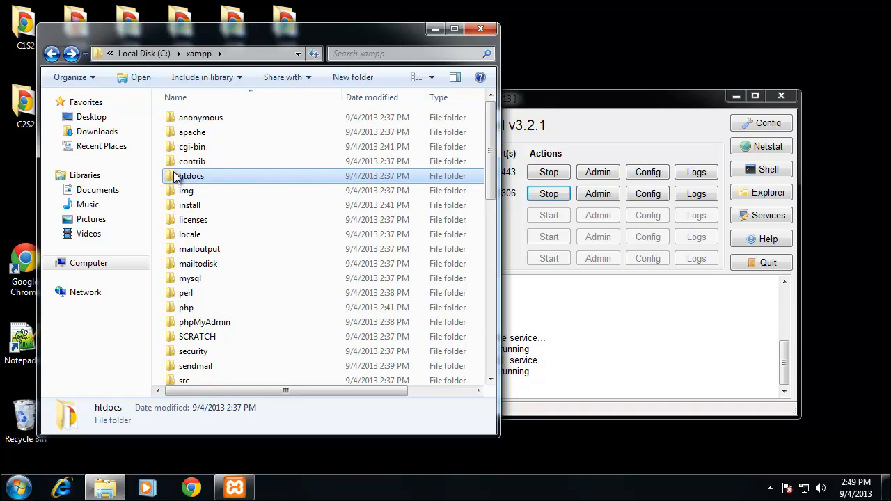
double_click(225, 176)
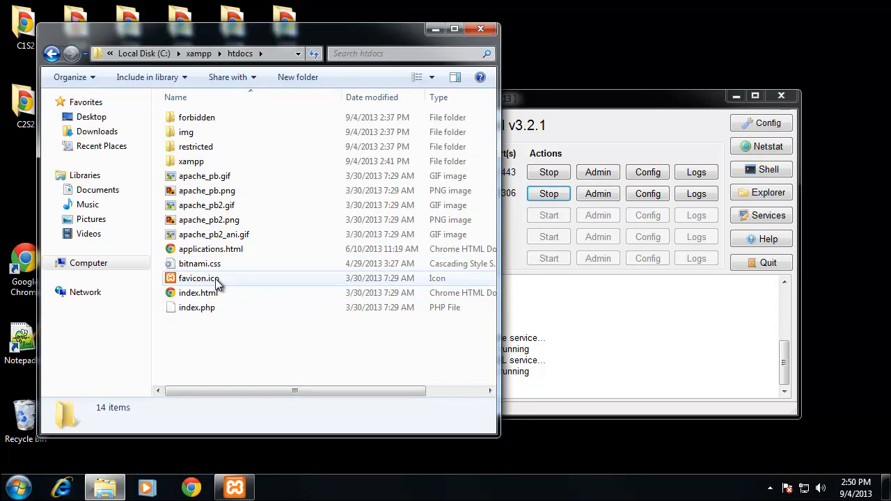
- Switch to Google Chrome and load the local server at 127.0.0.1
left_click(191, 489)
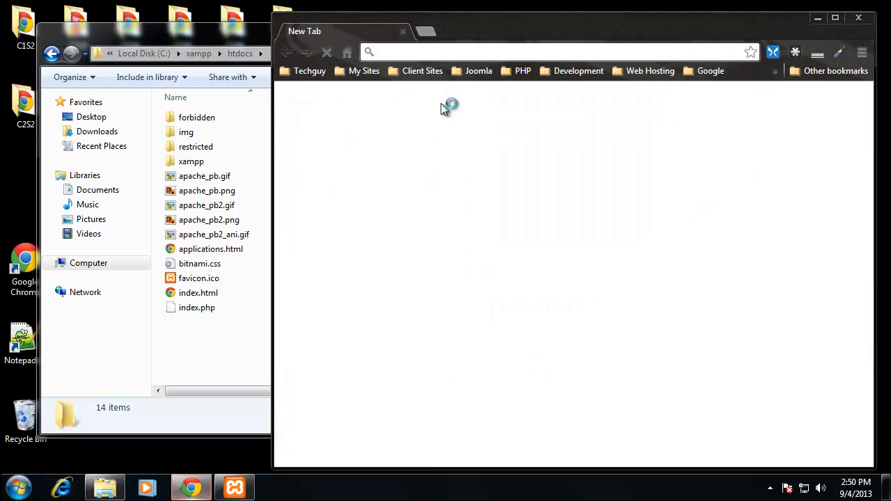
left_click_drag(477, 31, 475, 39)
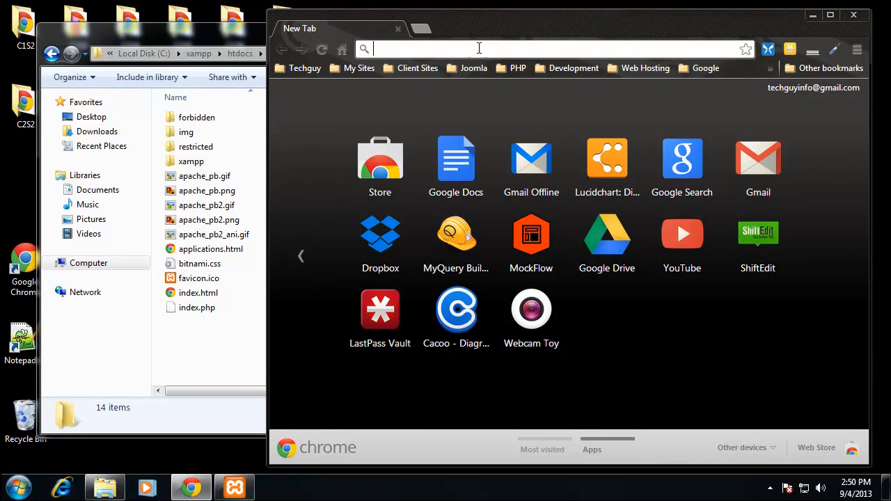
type("127.0")
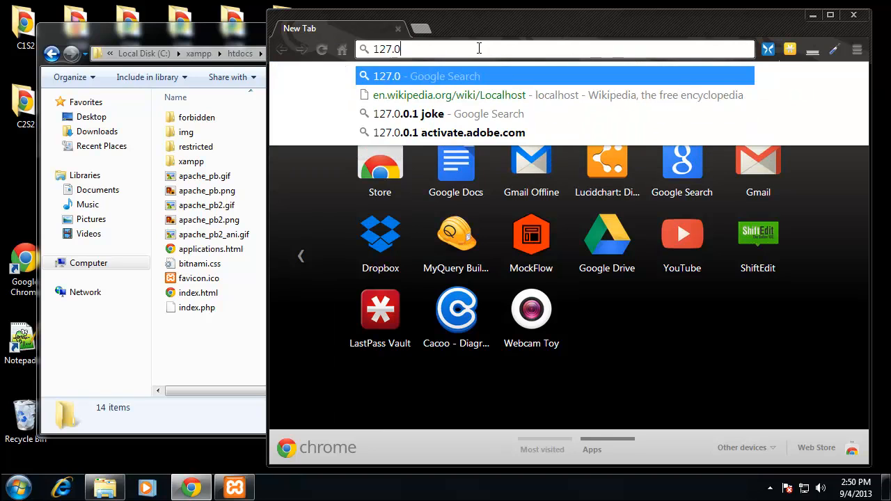
type(".0.1")
key("Return")
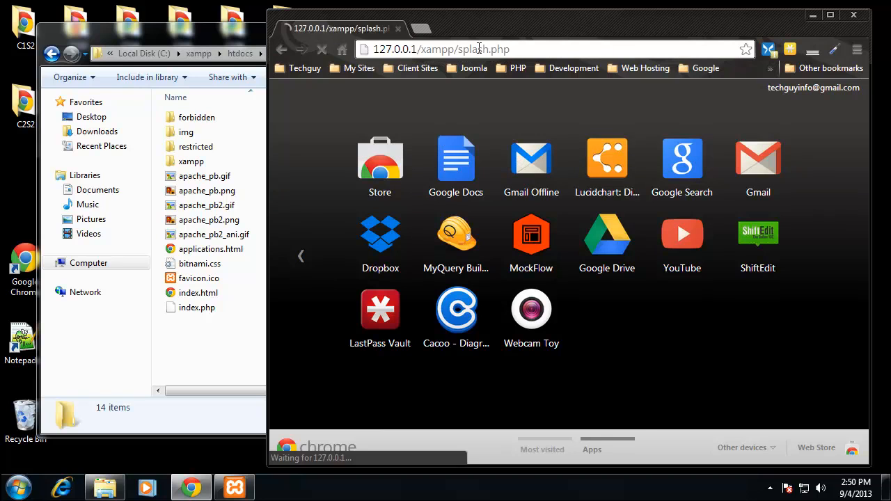
- Load the local server again using the address localhost
left_click(460, 50)
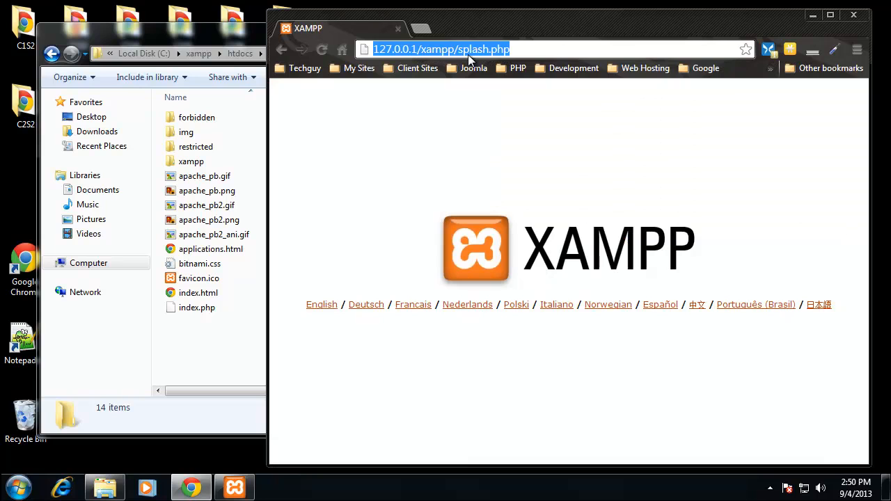
type("localhost")
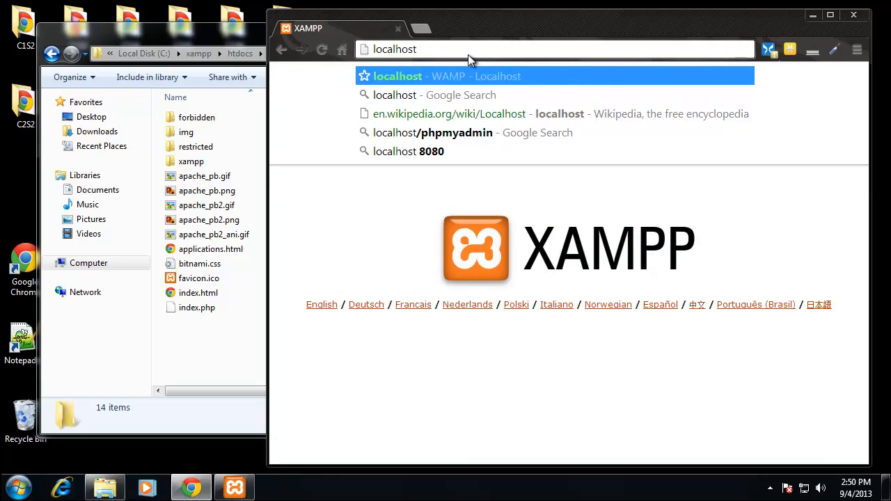
key("Return")
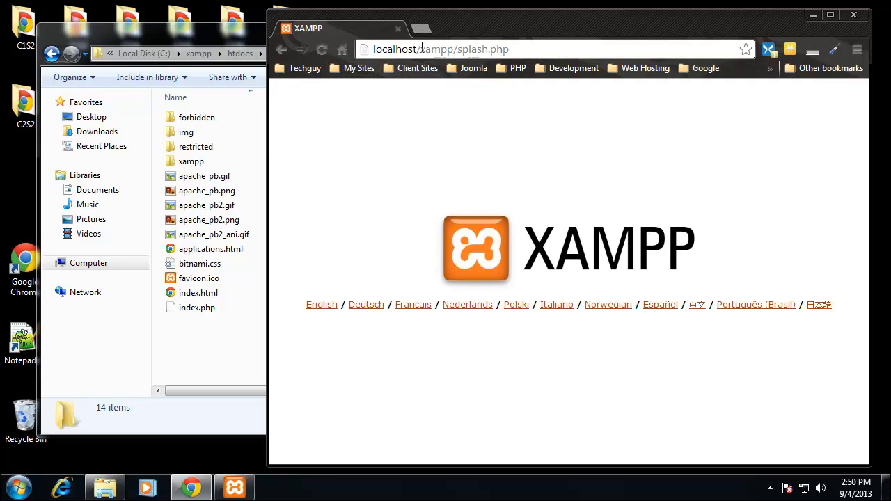
- Match the page address to its source by finding splash.php in the xampp folder within htdocs, and return to htdocs
left_click_drag(428, 49, 449, 48)
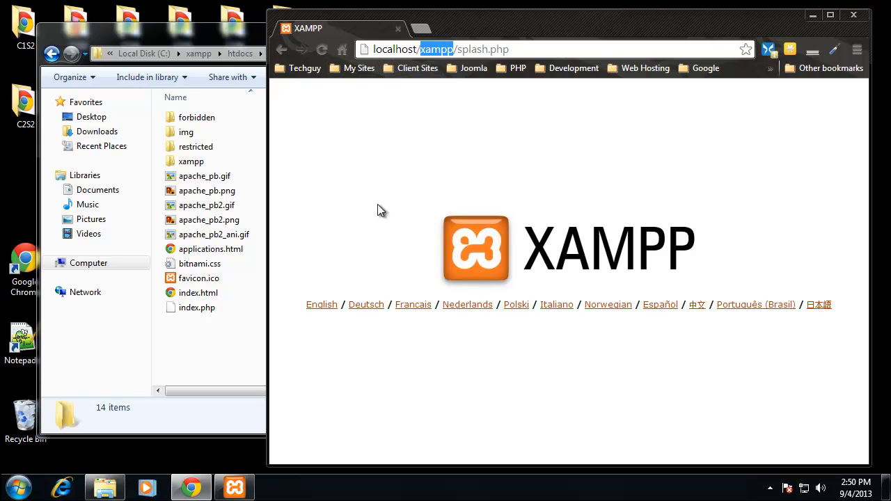
left_click(204, 162)
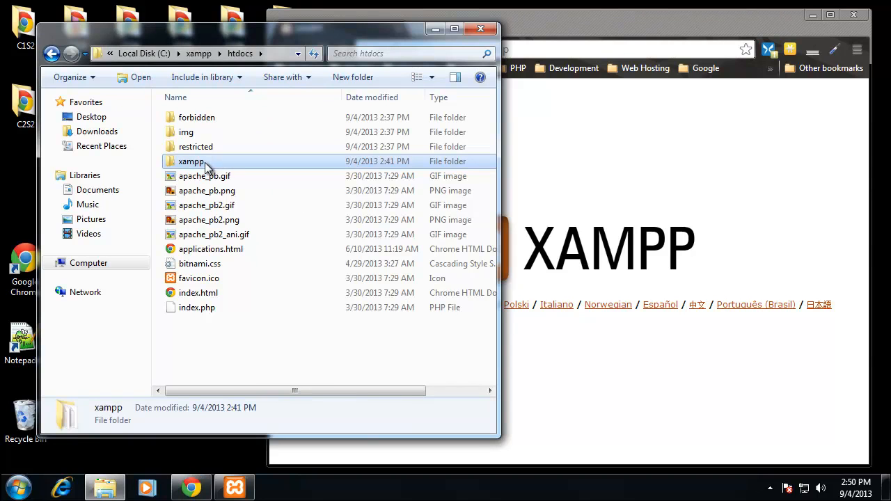
double_click(205, 162)
left_click(715, 143)
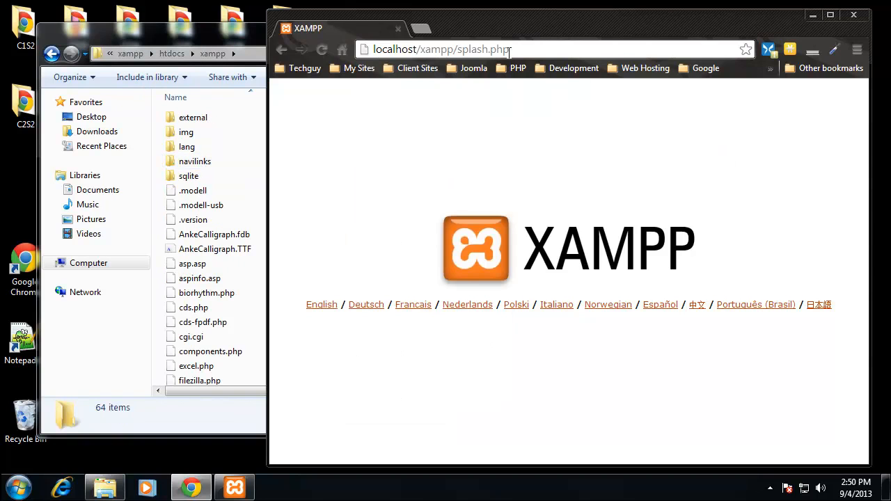
left_click(221, 234)
scroll(223, 234, "down", 8)
scroll(232, 235, "down", 6)
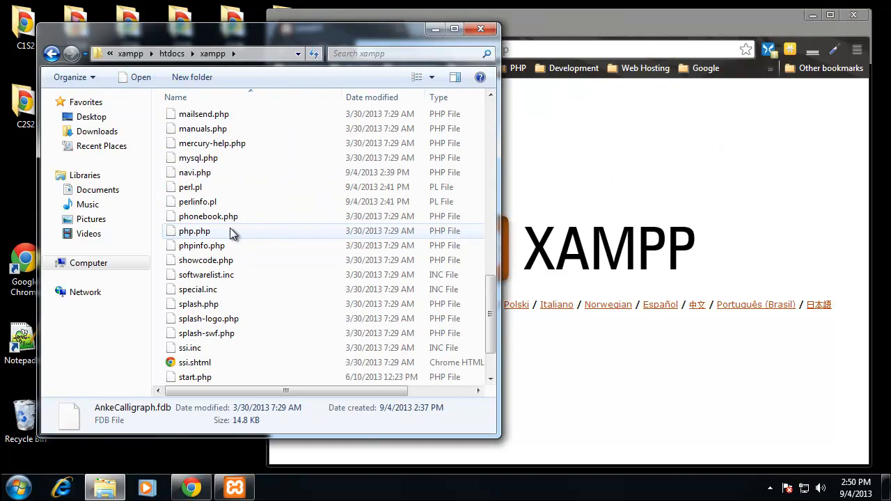
left_click(222, 304)
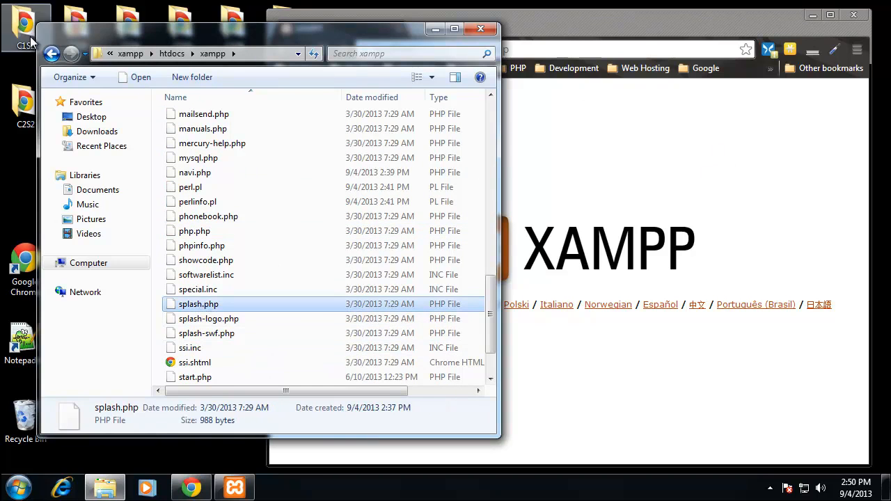
left_click(51, 55)
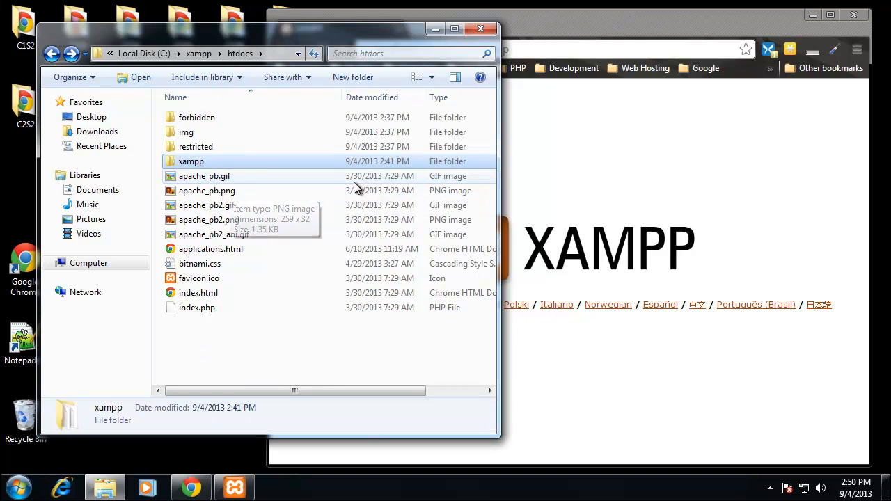
- Choose English on the XAMPP splash page in Chrome and open the Security page
left_click(574, 106)
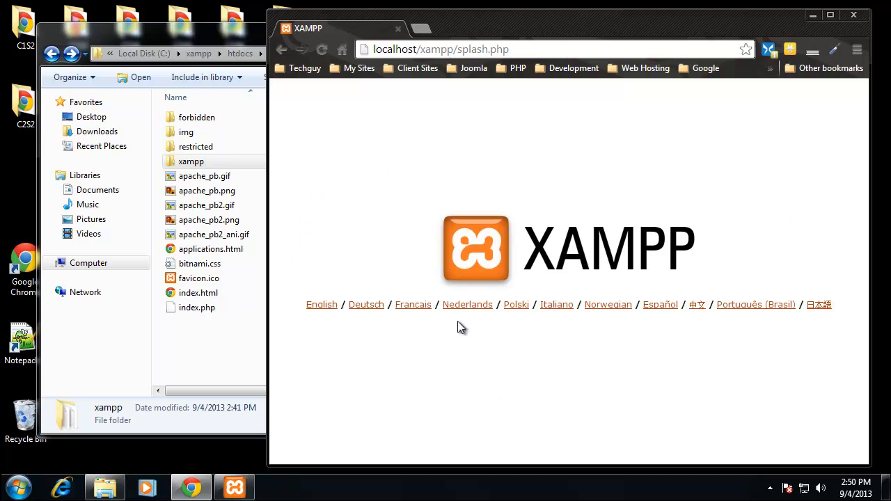
left_click(314, 306)
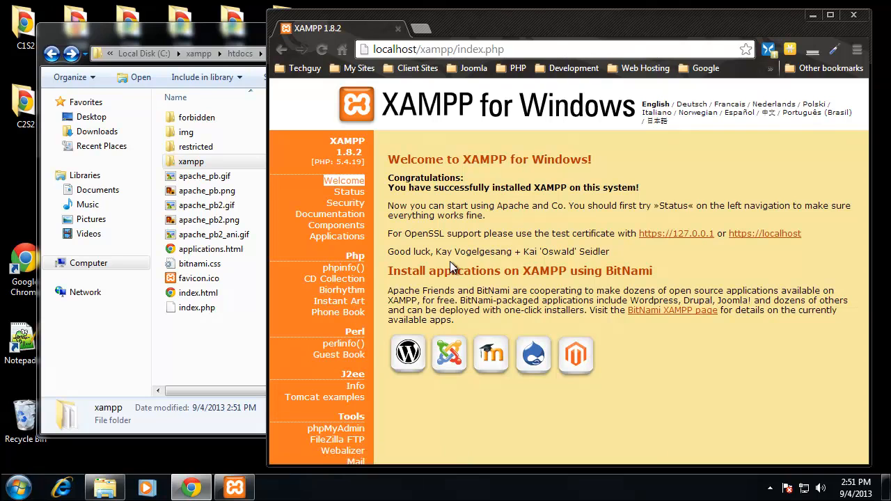
left_click(344, 203)
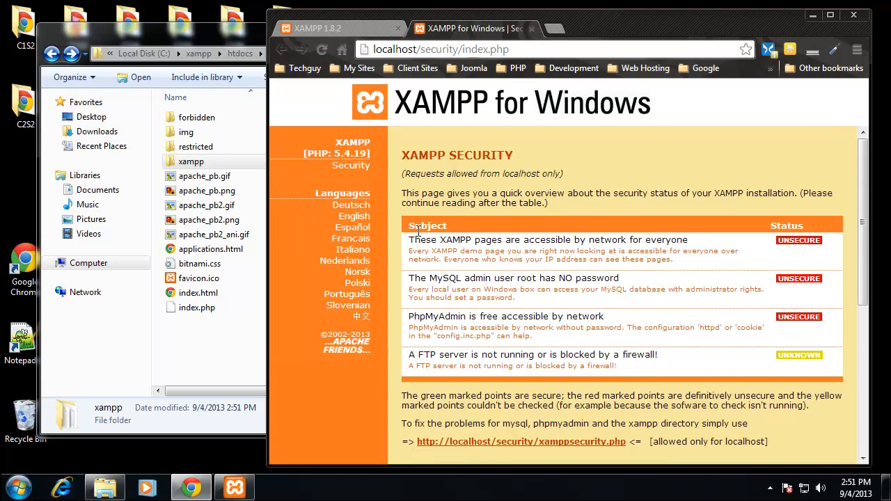
- Review the XAMPP security overview, including the MySQL root password entry, and open the xamppsecurity.php page
scroll(488, 187, "down", 1)
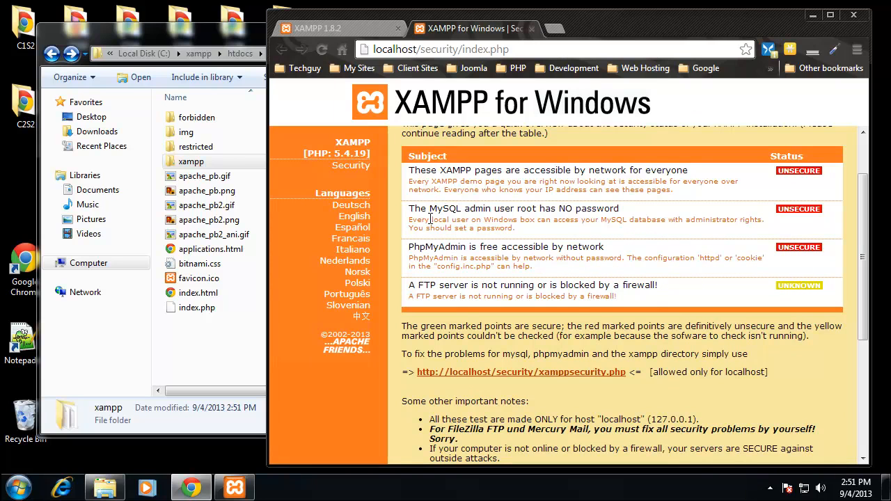
left_click_drag(431, 208, 627, 209)
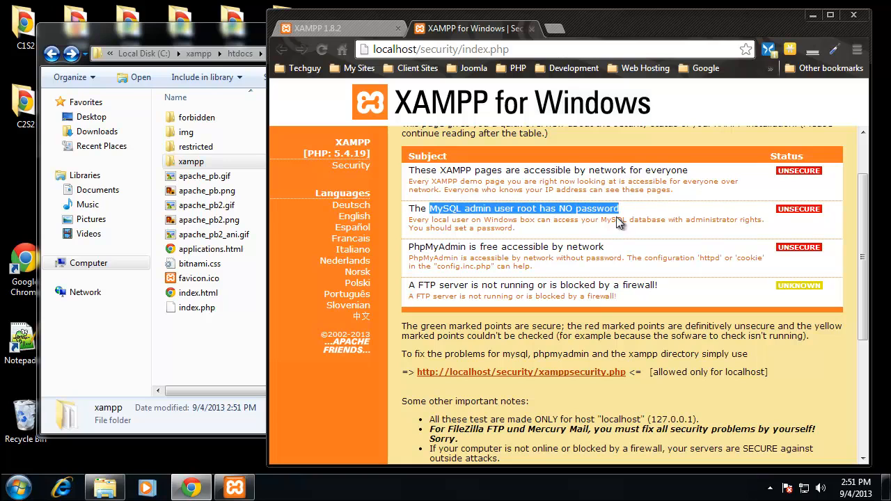
left_click(553, 220)
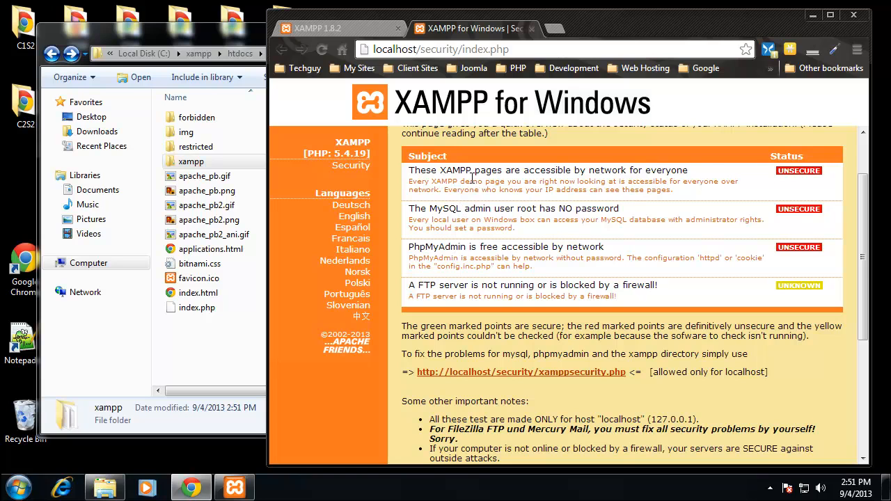
scroll(557, 237, "down", 4)
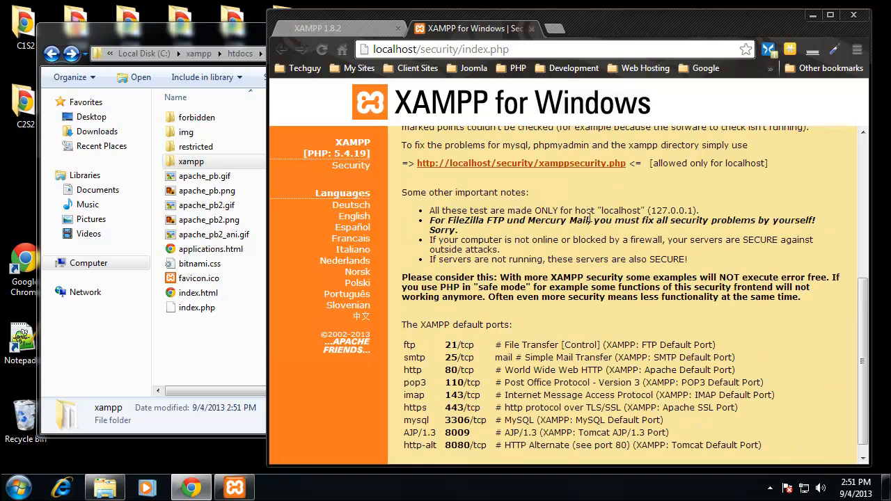
scroll(606, 220, "up", 3)
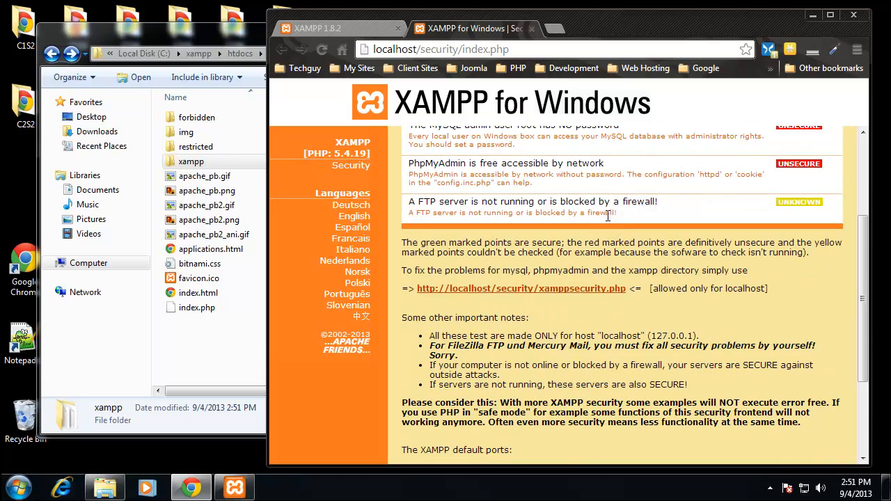
left_click(546, 288)
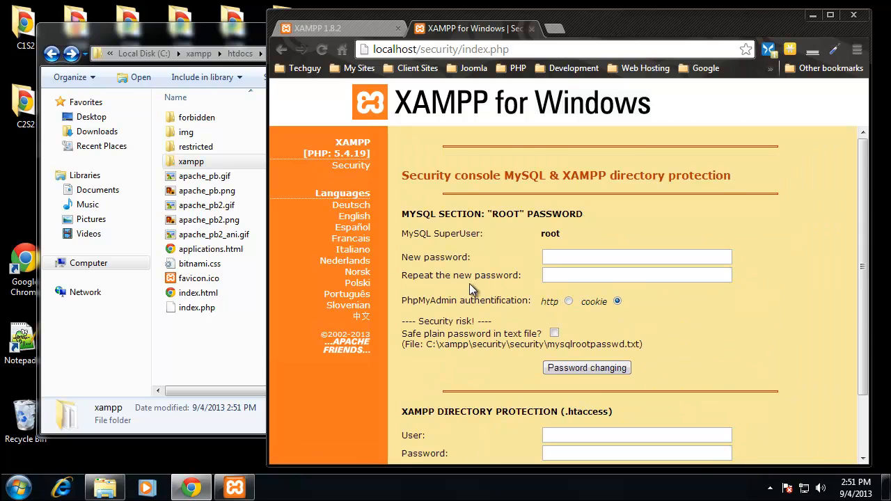
- Enter and repeat a new password for the MySQL root user with cookie authentication for phpMyAdmin, and submit the change
scroll(469, 284, "down", 2)
left_click(572, 181)
type("••••••••")
left_click(569, 203)
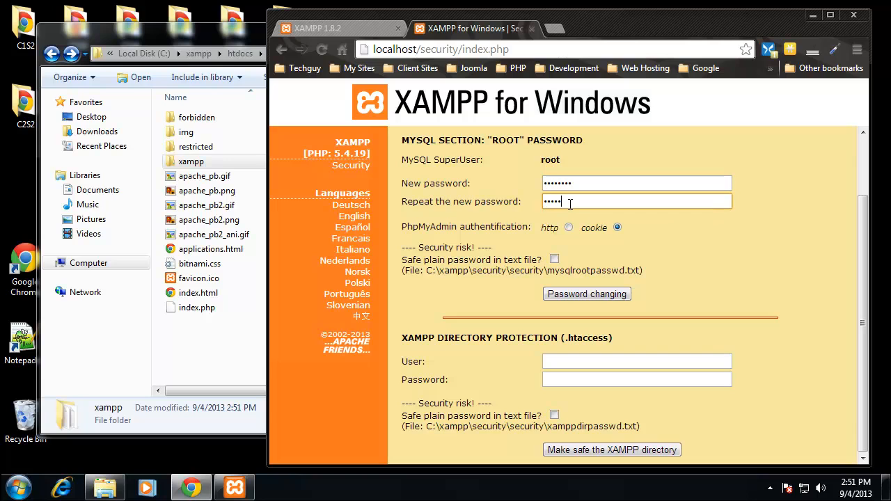
left_click(739, 265)
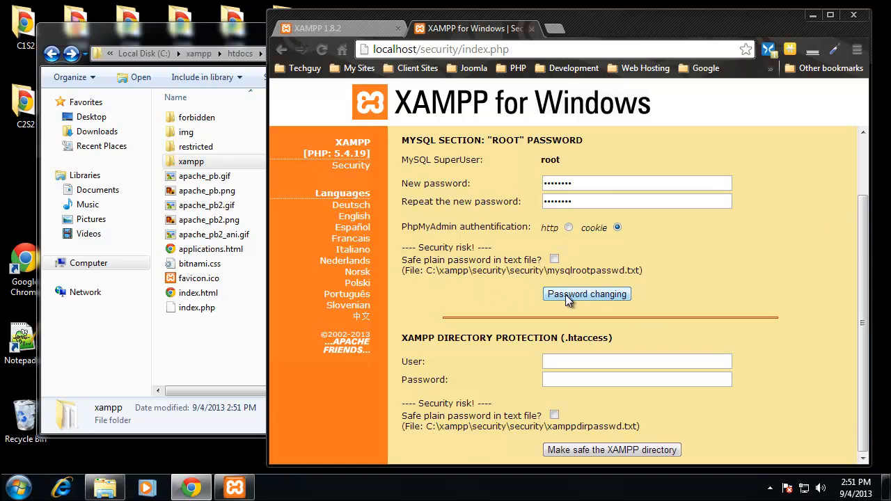
left_click(589, 294)
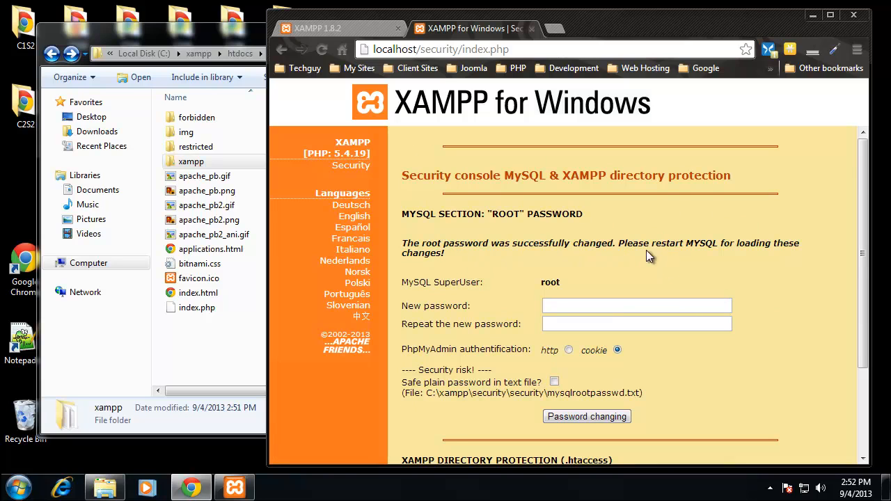
- Restart the MySQL service from the XAMPP Control Panel and minimize the Control Panel
left_click(235, 487)
left_click(548, 194)
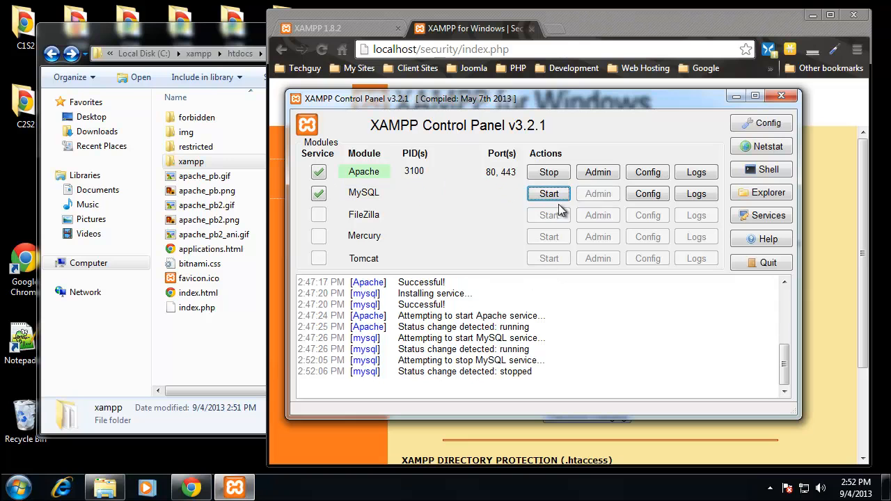
left_click(549, 195)
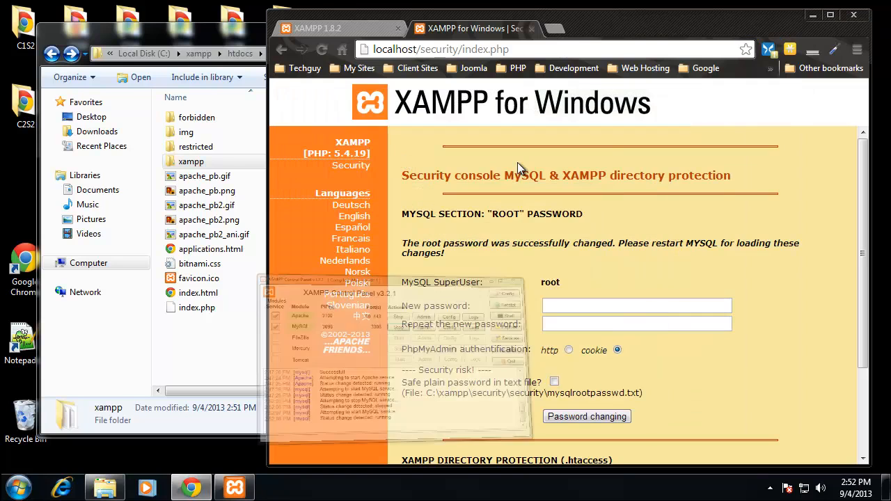
left_click(736, 96)
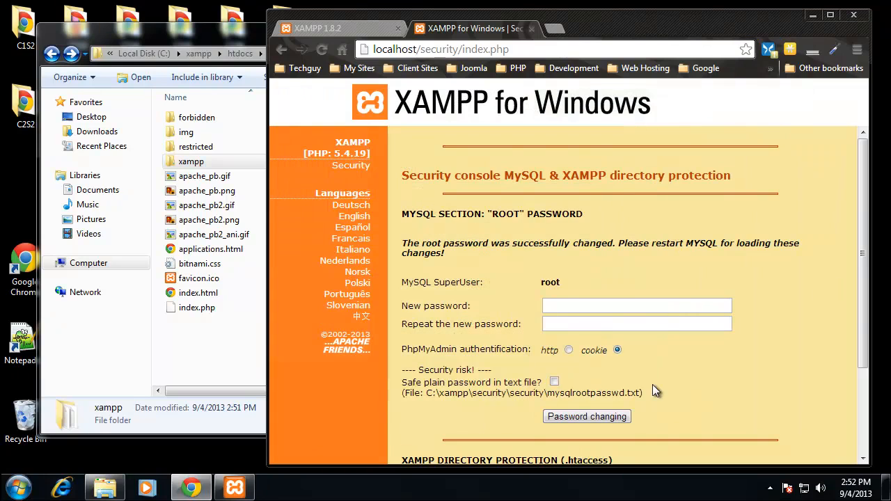
- Look over the XAMPP directory protection section and go back to the security overview
scroll(406, 346, "down", 3)
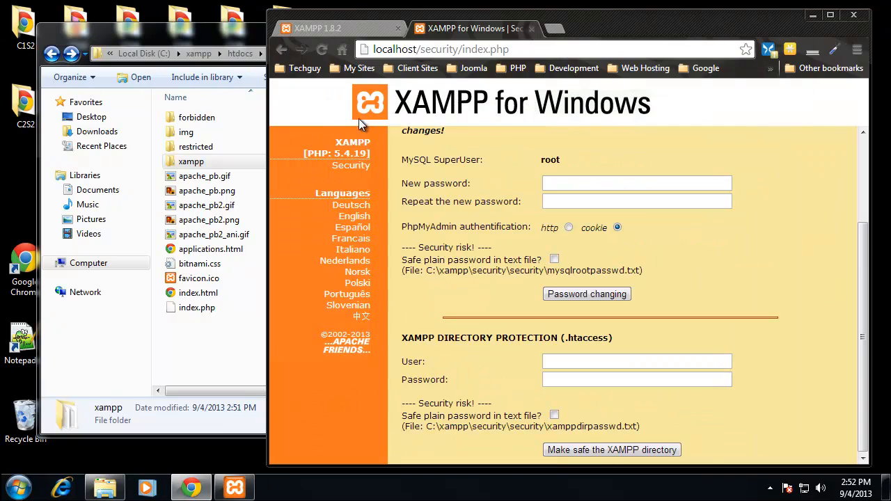
left_click(281, 49)
left_click(281, 49)
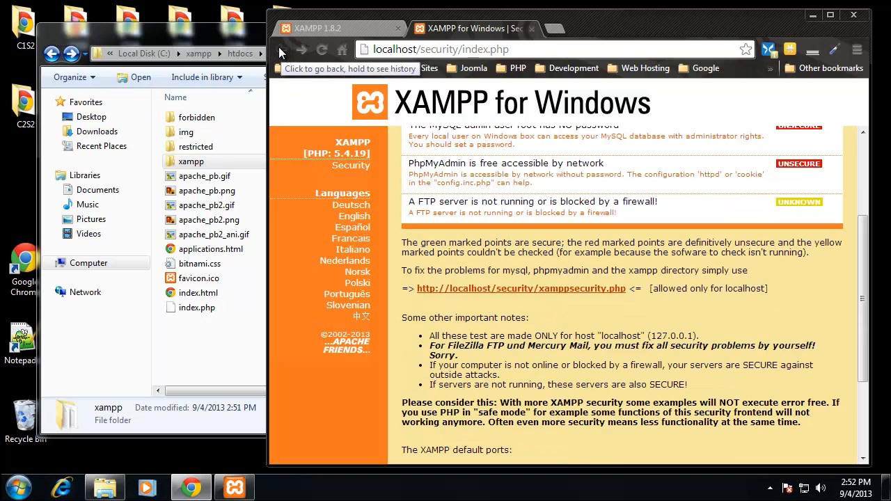
- Open phpMyAdmin from the XAMPP page, log in as root with the account password, and view the databases list
left_click(348, 31)
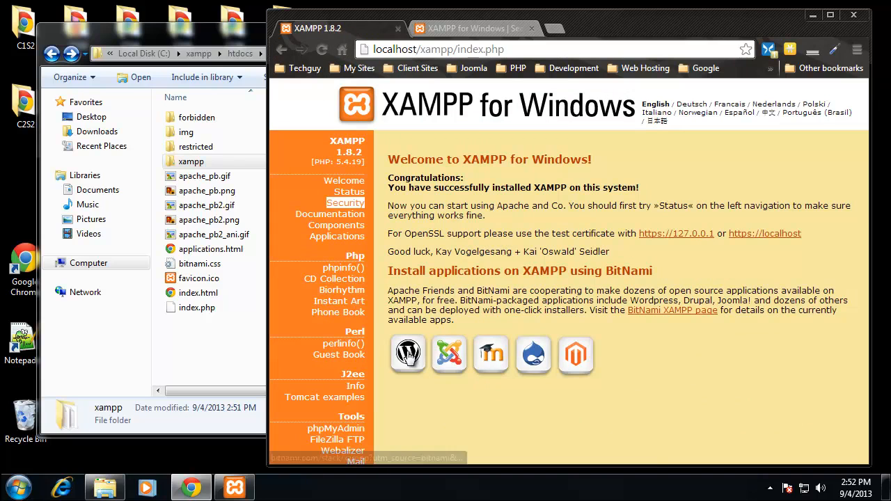
left_click(357, 430)
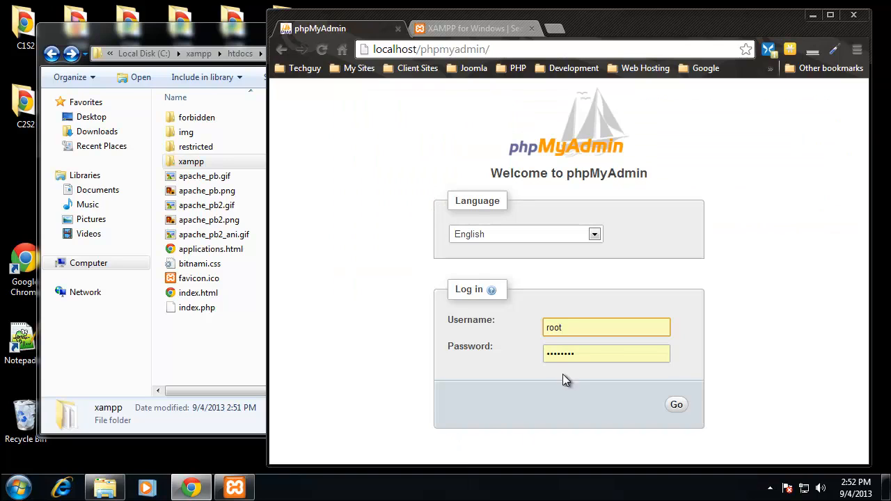
left_click_drag(583, 354, 514, 354)
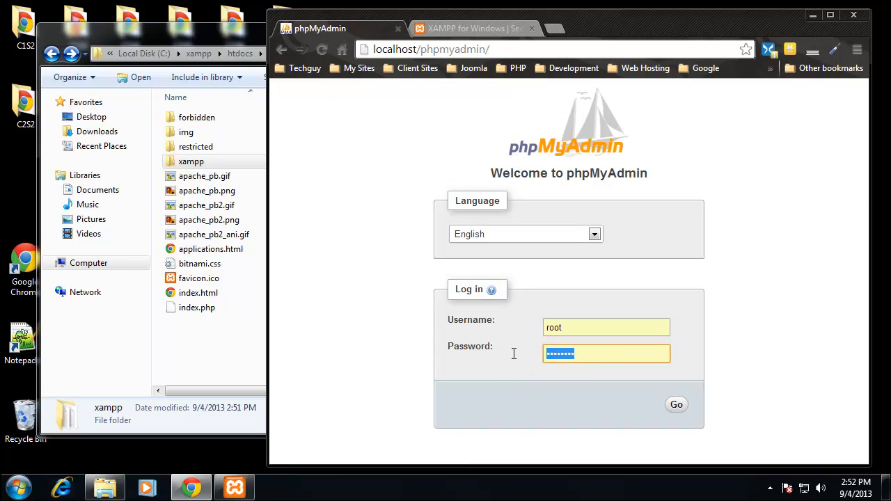
type("123")
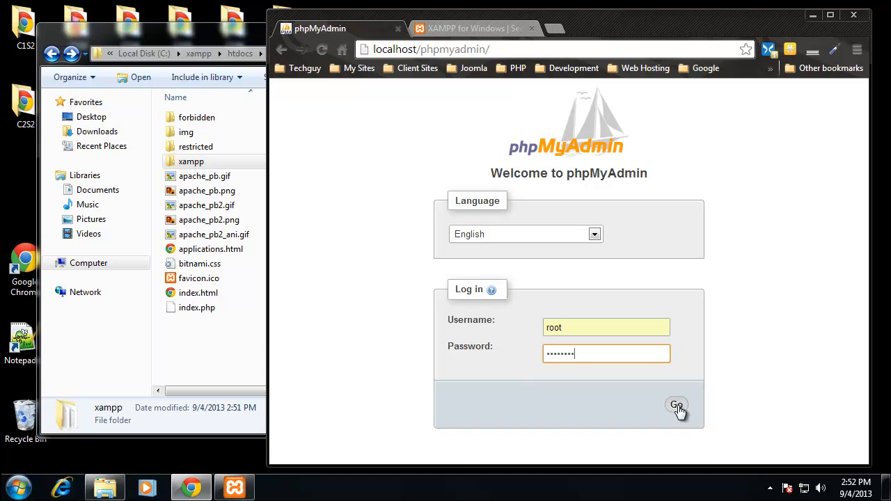
left_click(676, 405)
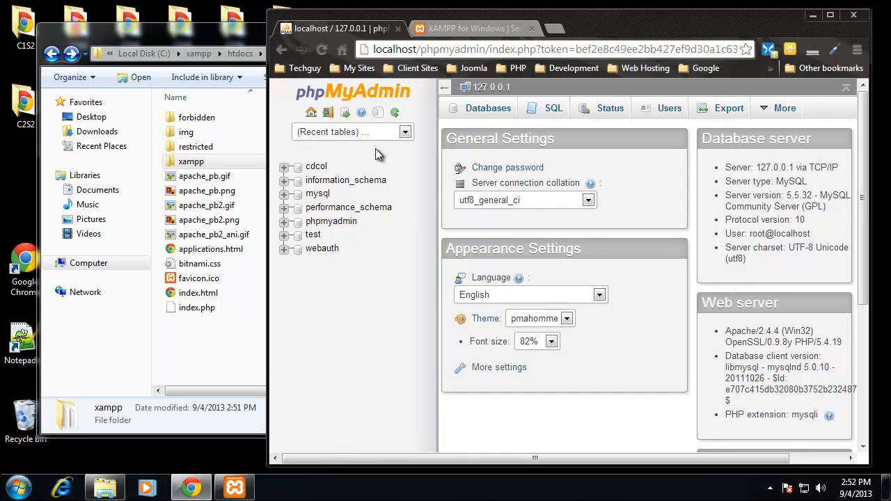
left_click(283, 193)
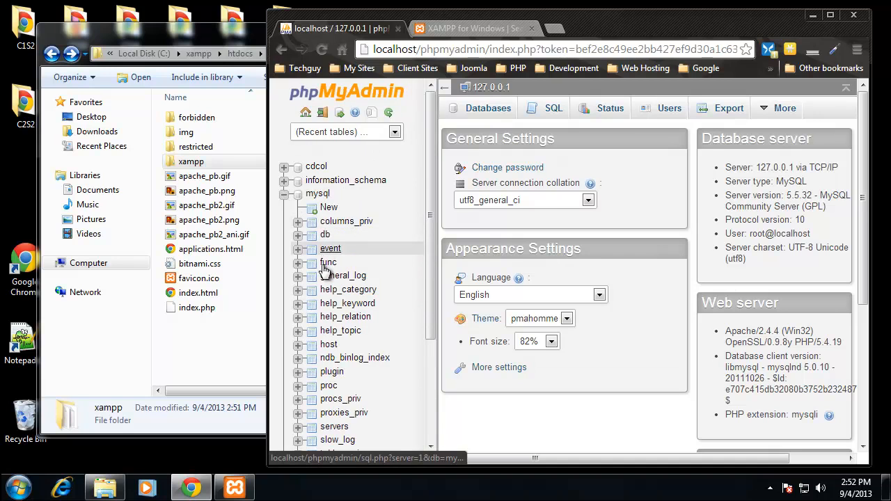
left_click(490, 108)
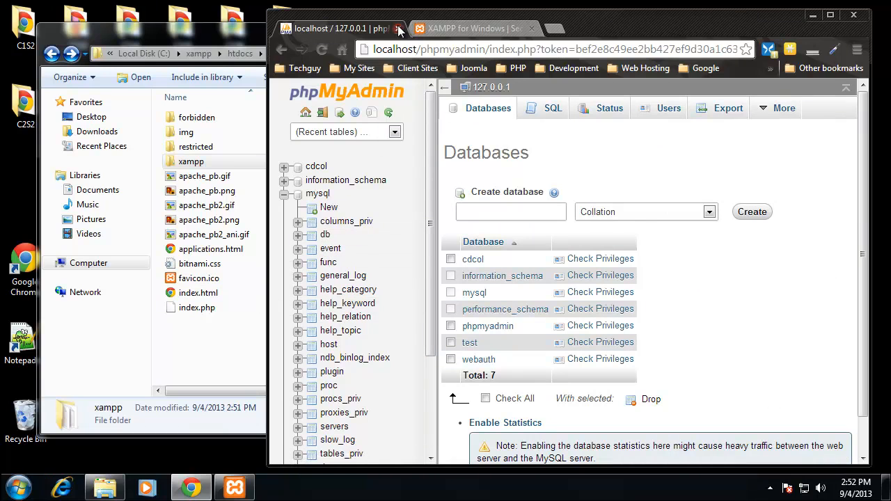
- Create a new folder named test inside the xampp htdocs folder
left_click(225, 36)
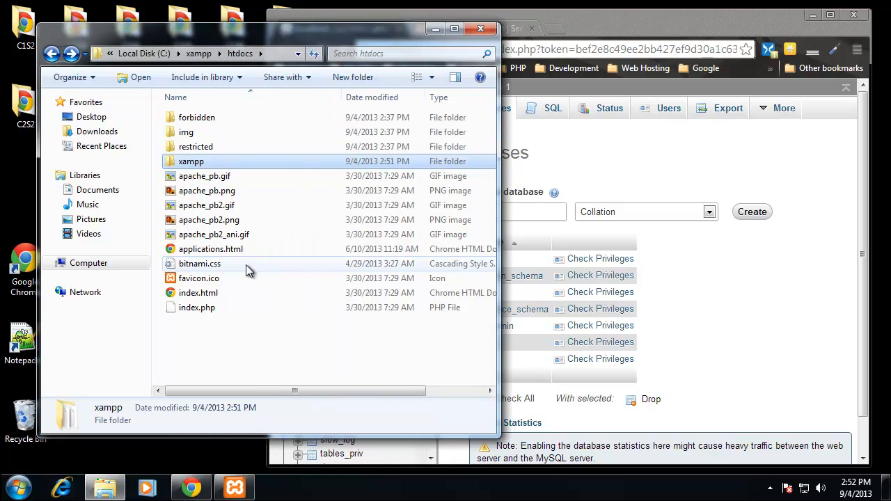
left_click(218, 348)
right_click(214, 354)
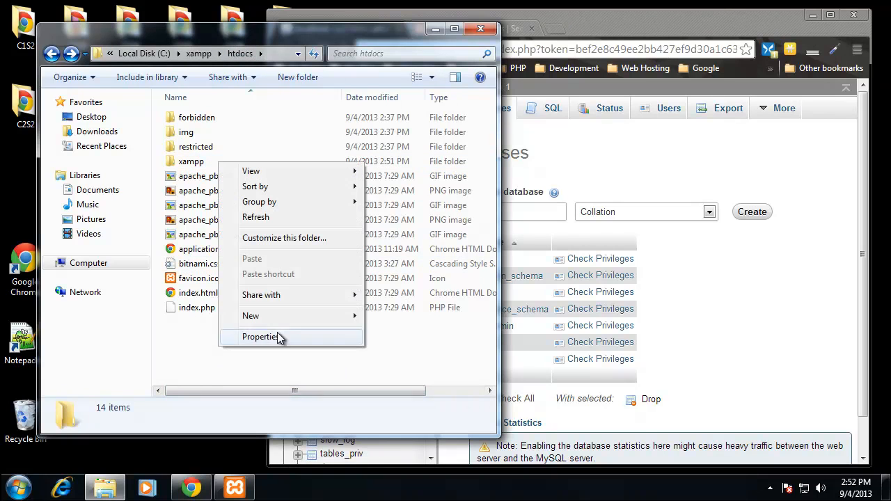
mouse_move(340, 313)
left_click(409, 316)
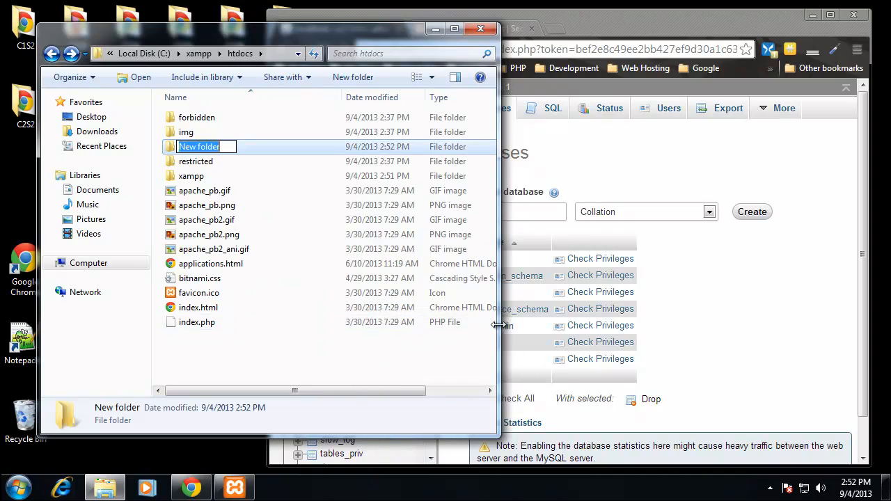
type("test")
key("Return")
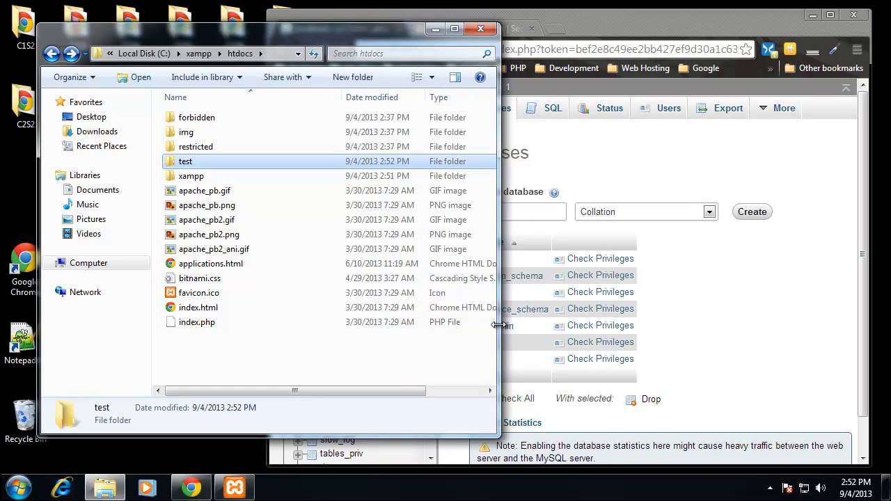
- Create a text document in the test folder and name it index.html, accepting the file extension change
double_click(232, 160)
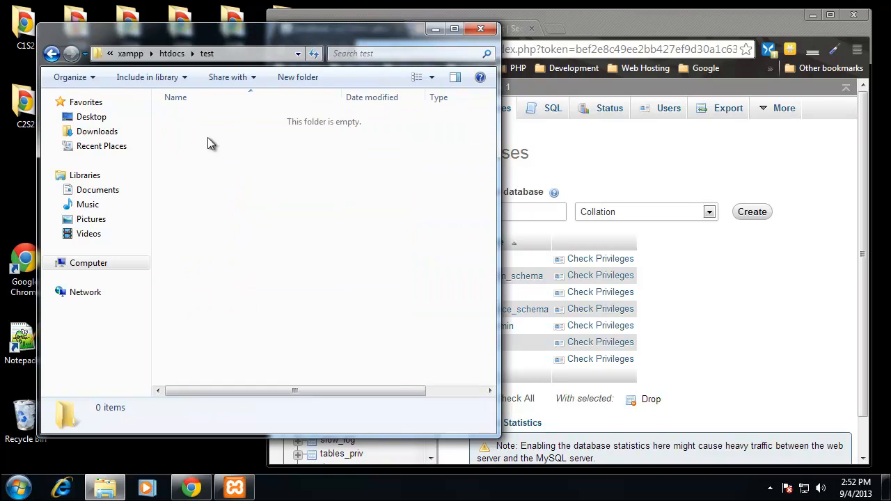
right_click(284, 186)
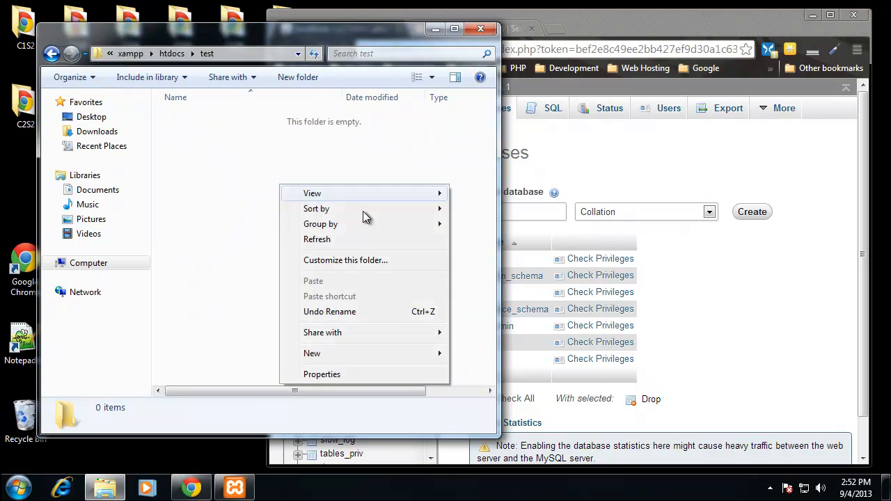
mouse_move(391, 354)
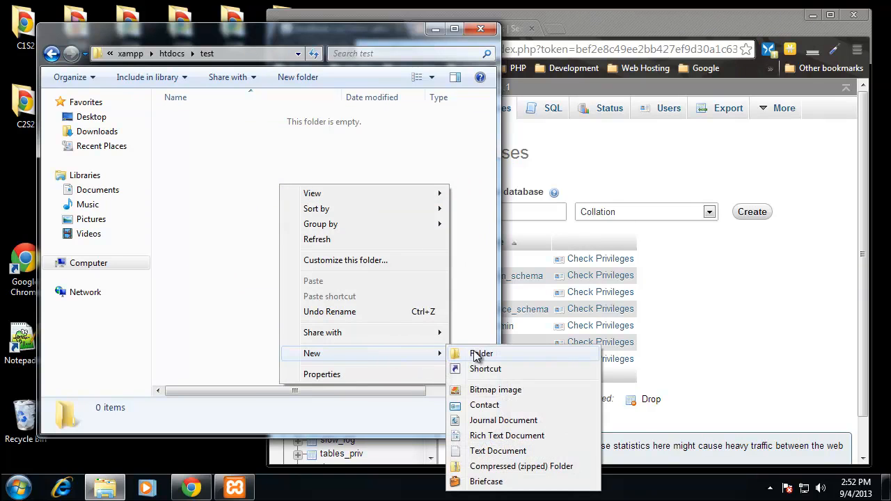
left_click(498, 454)
left_click_drag(270, 119, 53, 135)
type("index.html")
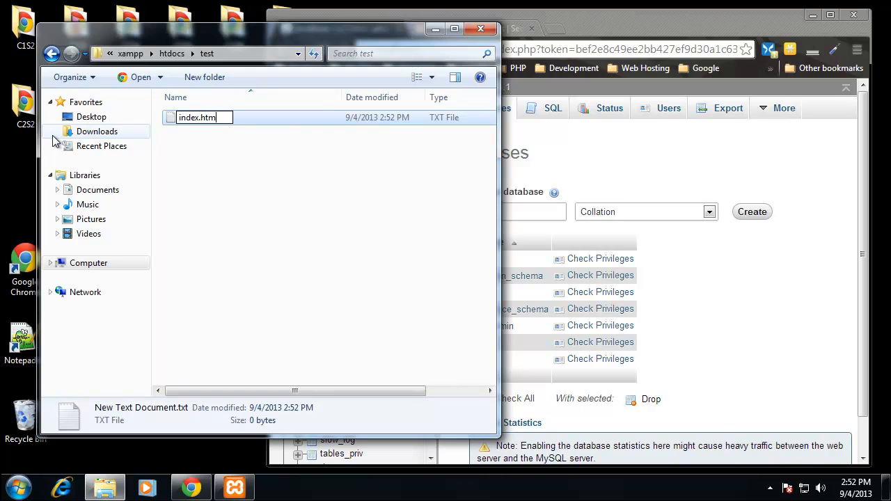
key("Return")
left_click(516, 256)
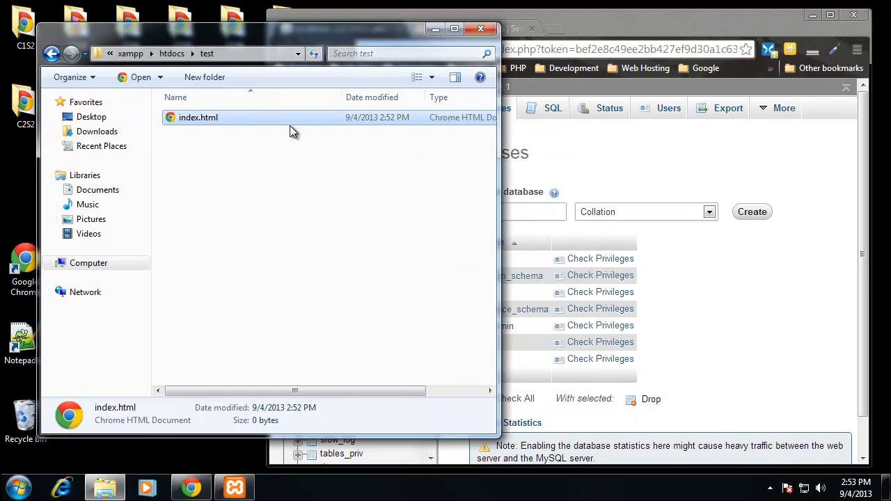
- Edit index.html in Notepad++, enter the text TESTING and save the file
right_click(232, 120)
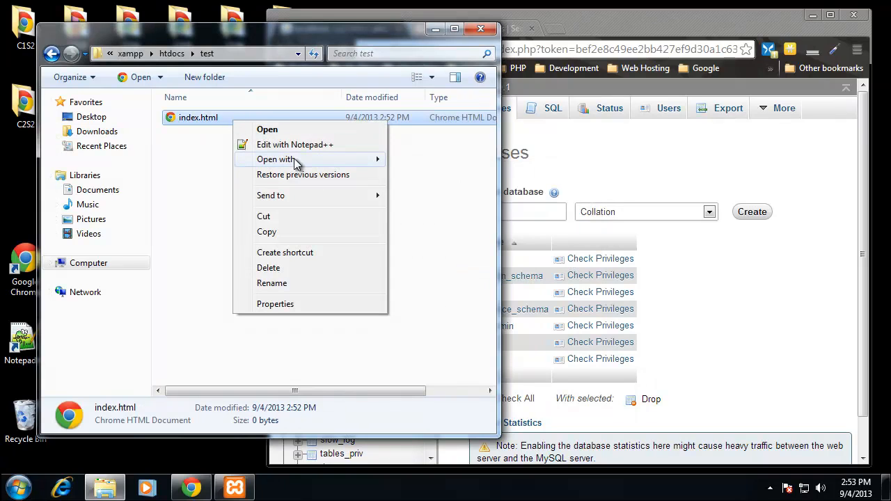
mouse_move(369, 165)
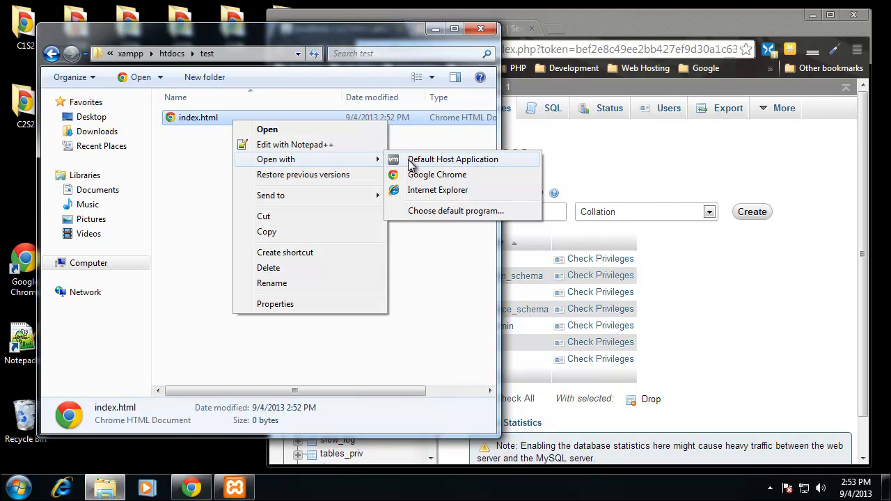
left_click(295, 144)
type("TESTING")
key("ctrl+s")
- Switch to Chrome and load localhost/test/ to check the test page
left_click(791, 171)
left_click(459, 49)
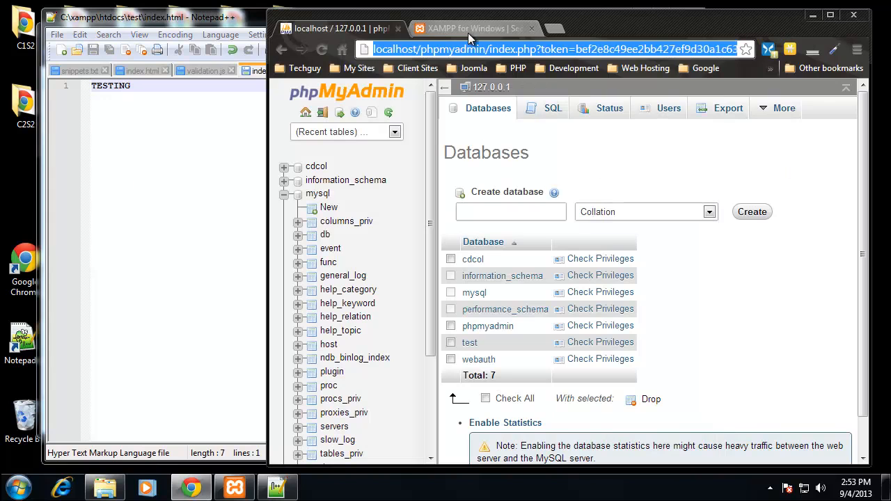
type("localhost")
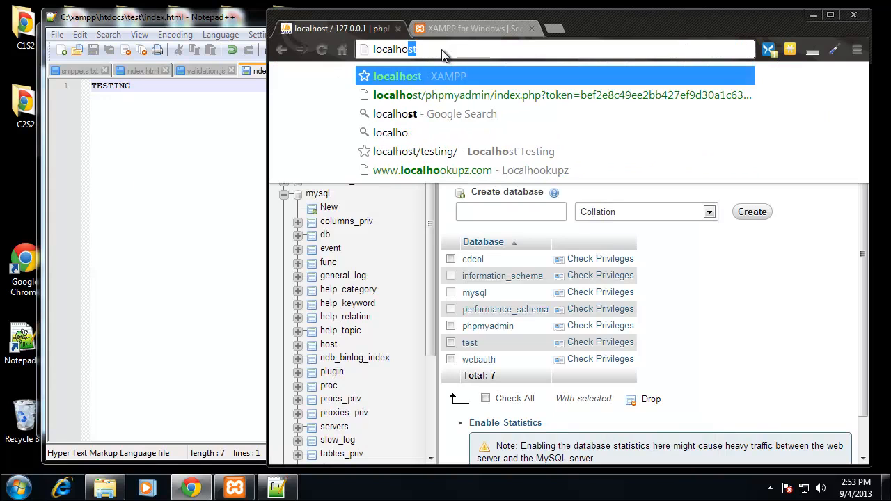
type("/test/")
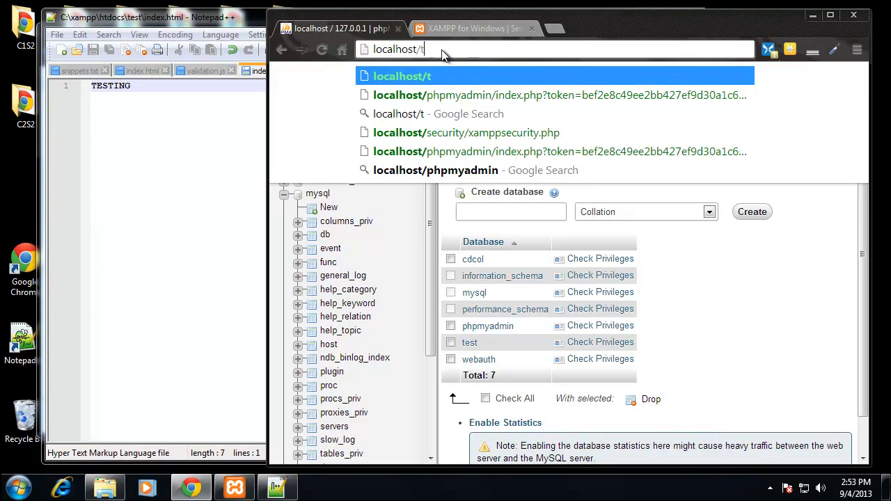
key("Return")
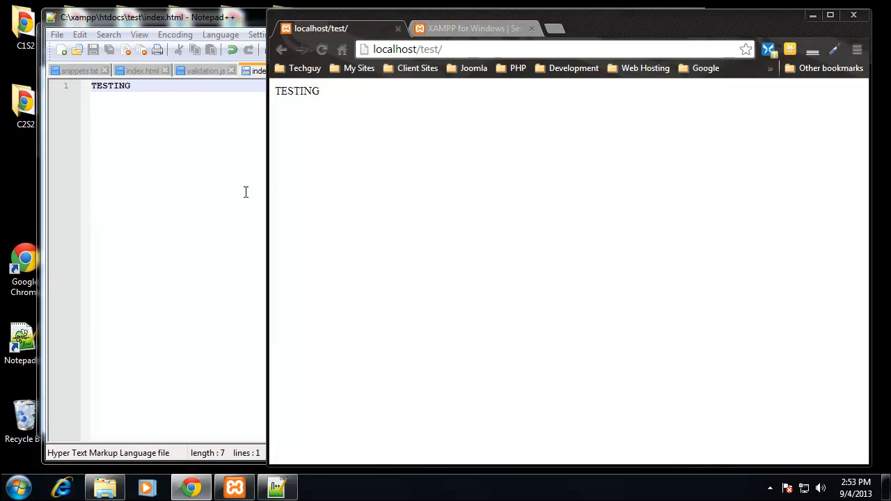
- Rename index.html in the test folder to index.php, accept the extension change, and reload localhost/test/ in Chrome
left_click(161, 179)
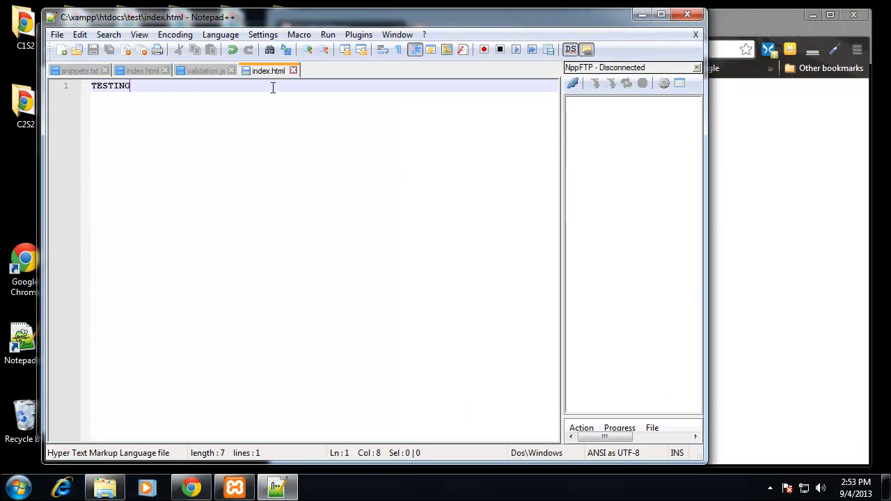
left_click(104, 487)
left_click(204, 119)
key("End")
key("BackSpace")
key("BackSpace")
key("BackSpace")
key("BackSpace")
type("php")
key("Return")
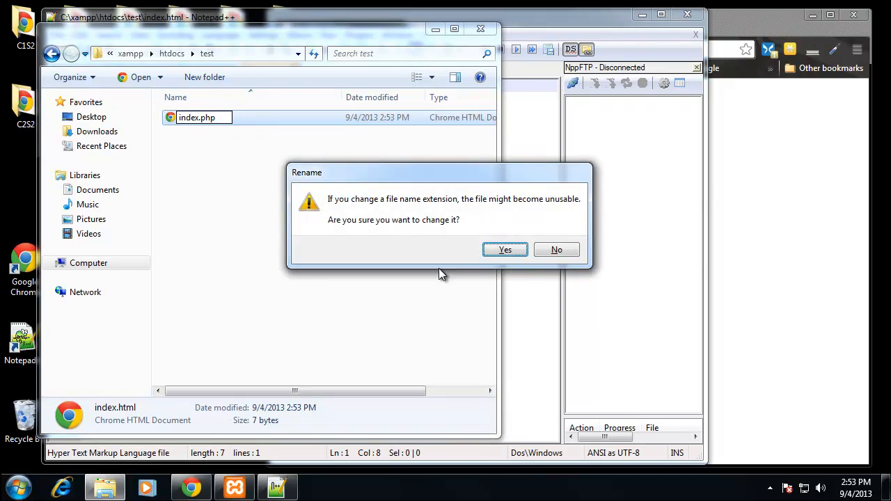
left_click(506, 249)
left_click(717, 195)
left_click(322, 50)
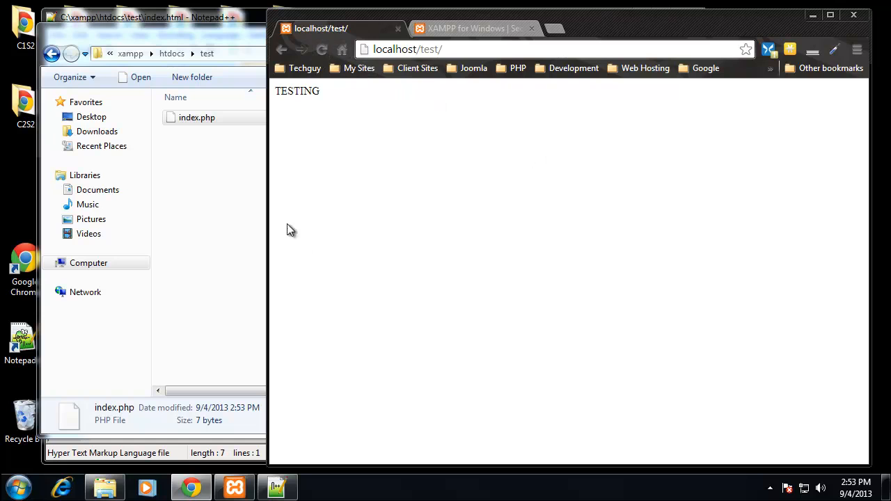
- Move the test folder window aside, discard the missing index.html from Notepad++ and minimize the editor
left_click(198, 117)
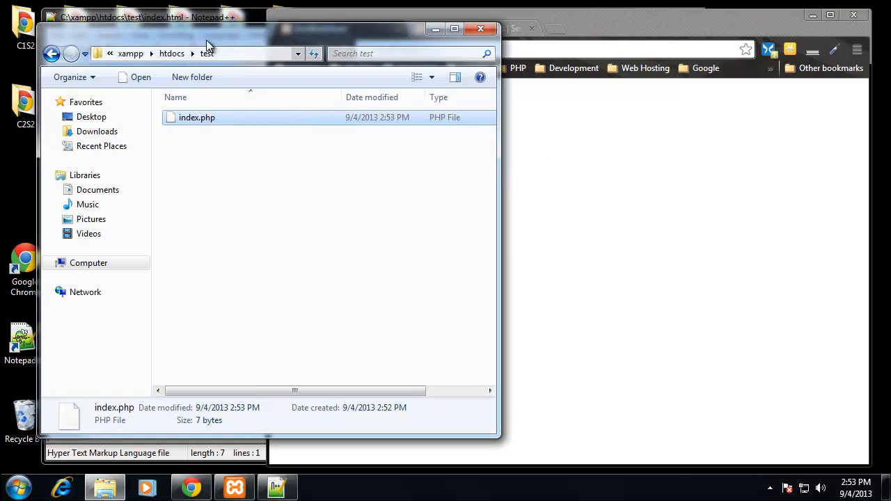
left_click_drag(208, 39, 403, 152)
left_click(213, 68)
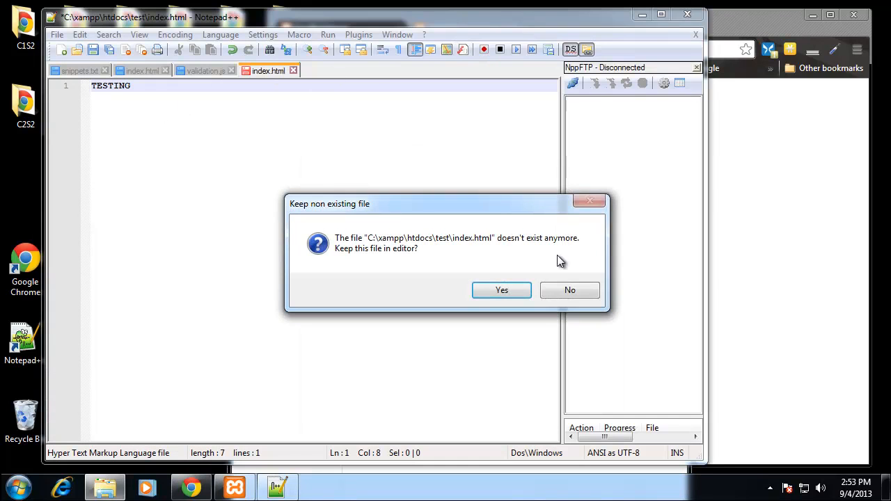
left_click(568, 288)
left_click(641, 14)
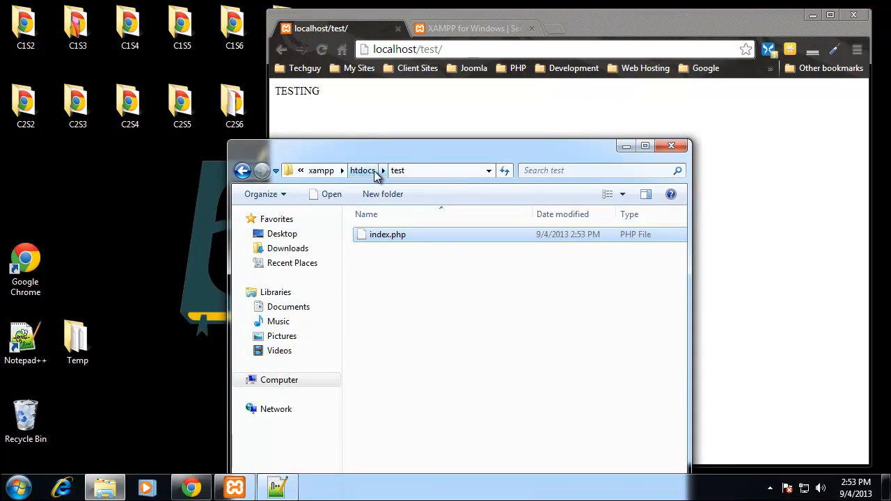
- Copy index.php from the test folder to the desktop and close the localhost/test/ page in Chrome
right_click(386, 238)
left_click(445, 334)
right_click(121, 196)
left_click(169, 249)
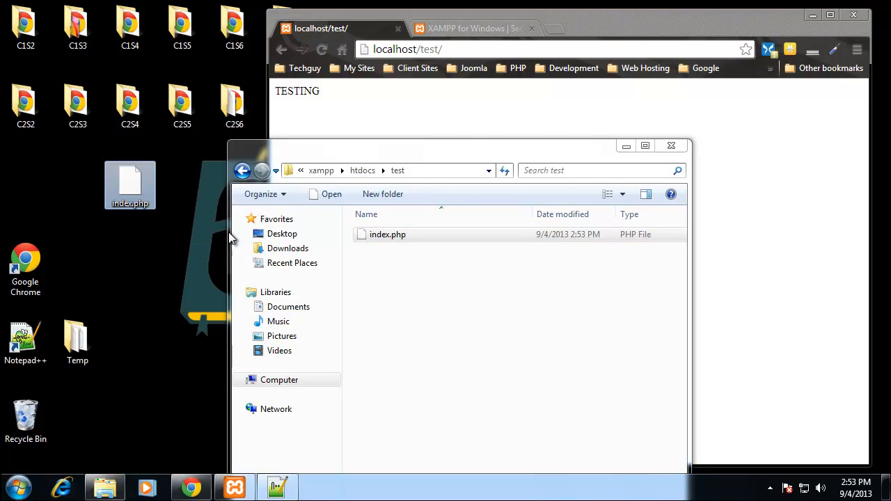
left_click(397, 28)
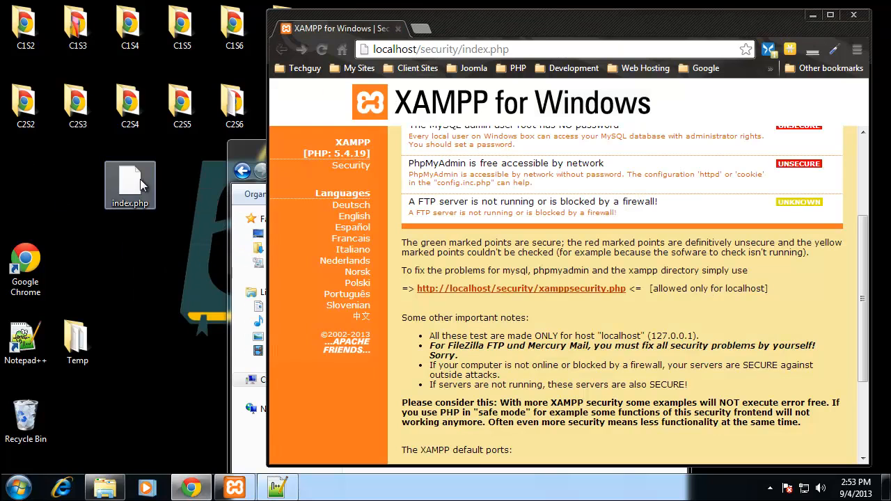
- Open the desktop copy of index.php with Google Chrome, chosen from the list of installed programs
right_click(127, 198)
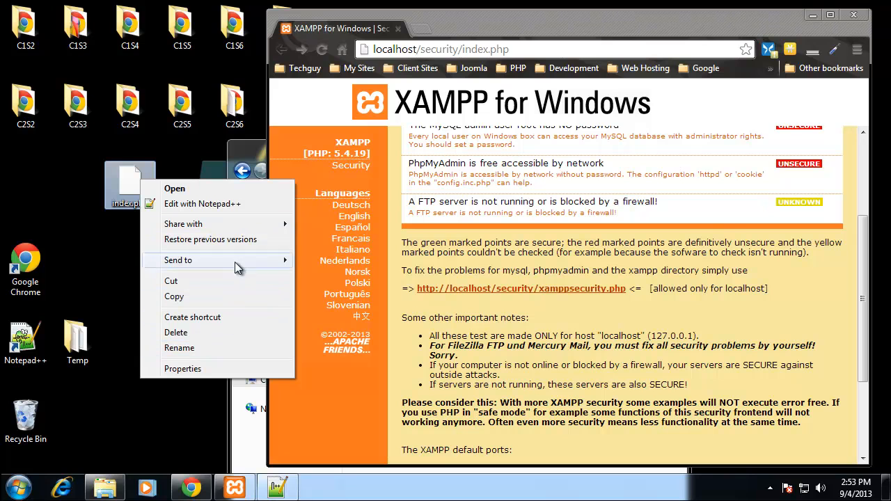
left_click(132, 233)
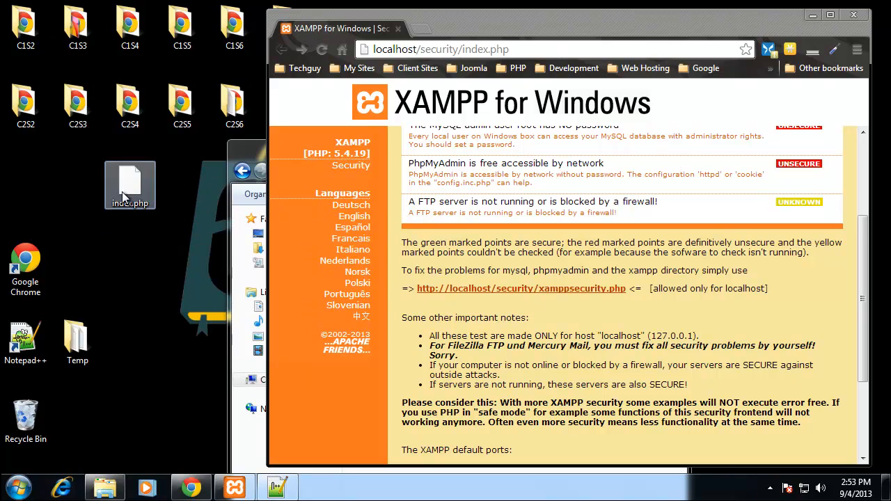
right_click(125, 188)
left_click(153, 196)
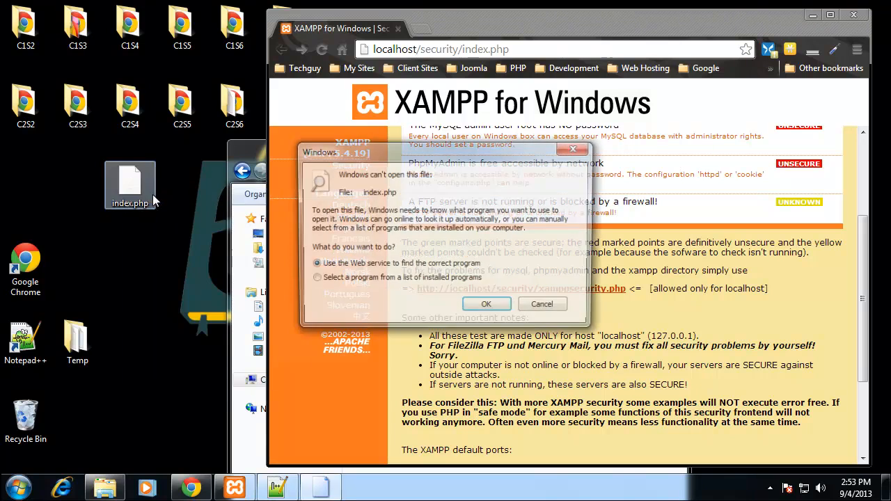
left_click(315, 280)
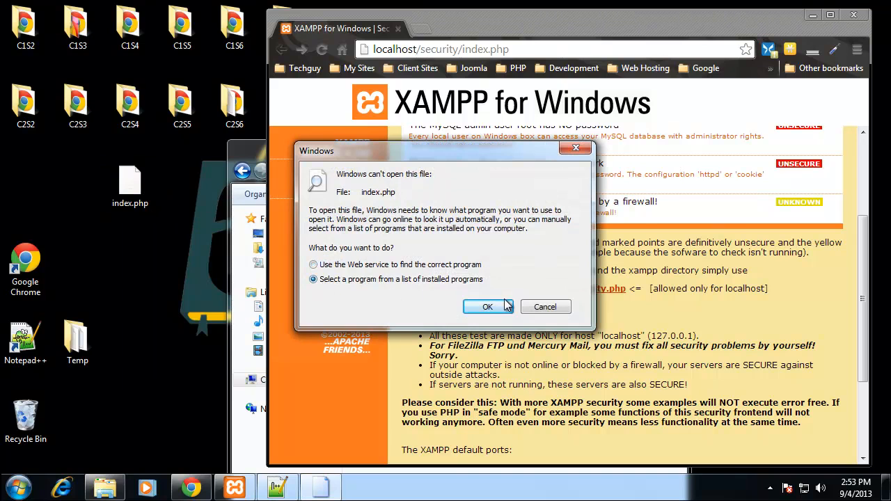
left_click(487, 307)
double_click(463, 152)
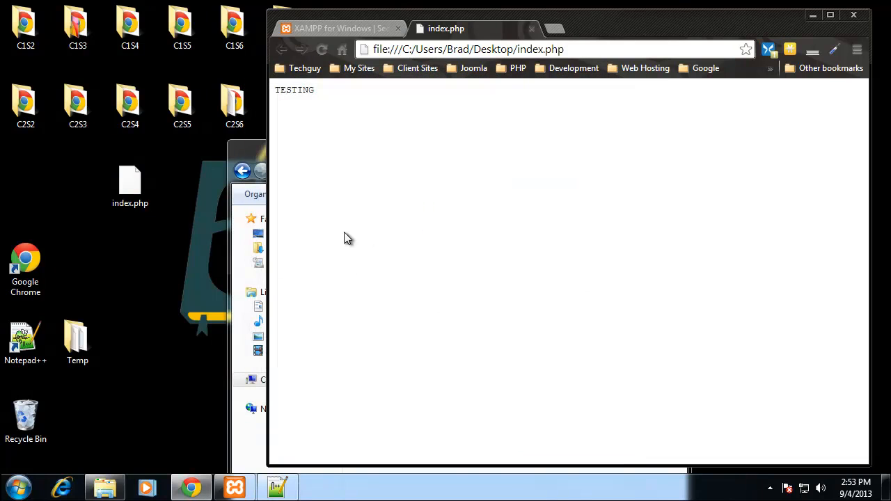
- Open the desktop copy of index.php in Notepad++ and move the editor window clear of the browser page
right_click(128, 182)
left_click(203, 203)
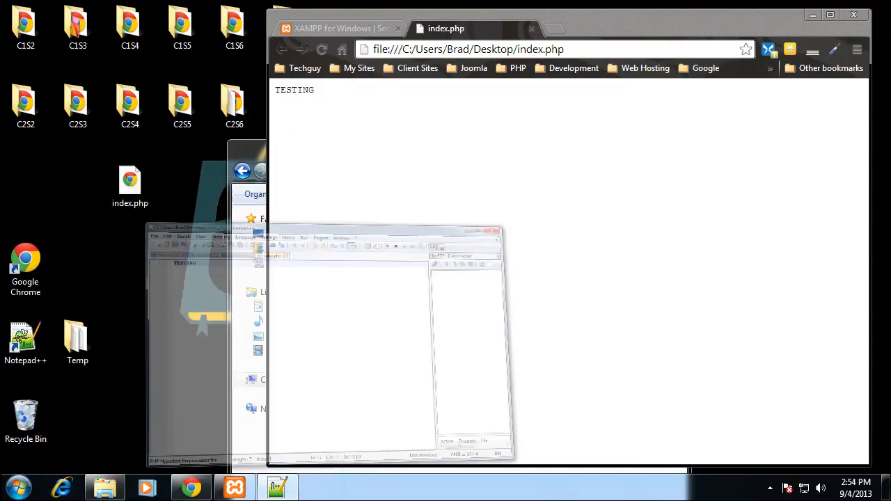
left_click_drag(339, 15, 368, 254)
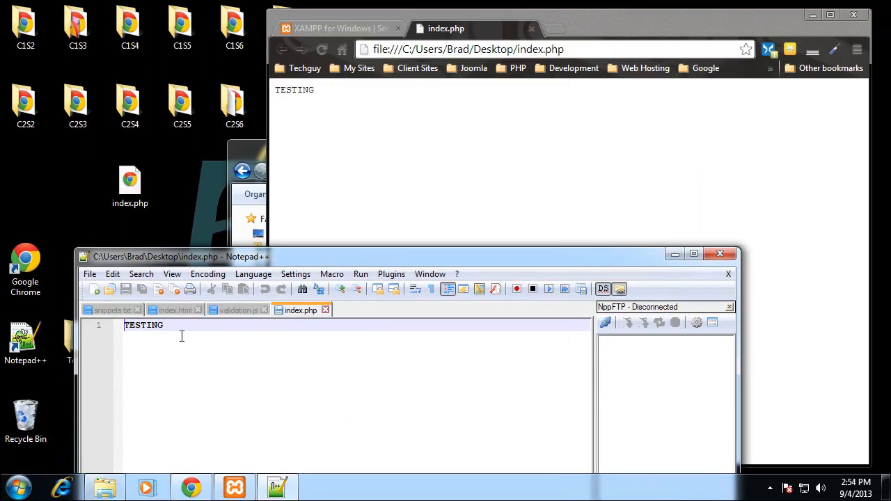
- Replace the text of the desktop index.php with <?php echo 'TEST'; ?> and save the file
key("ctrl+a")
type("<?php")
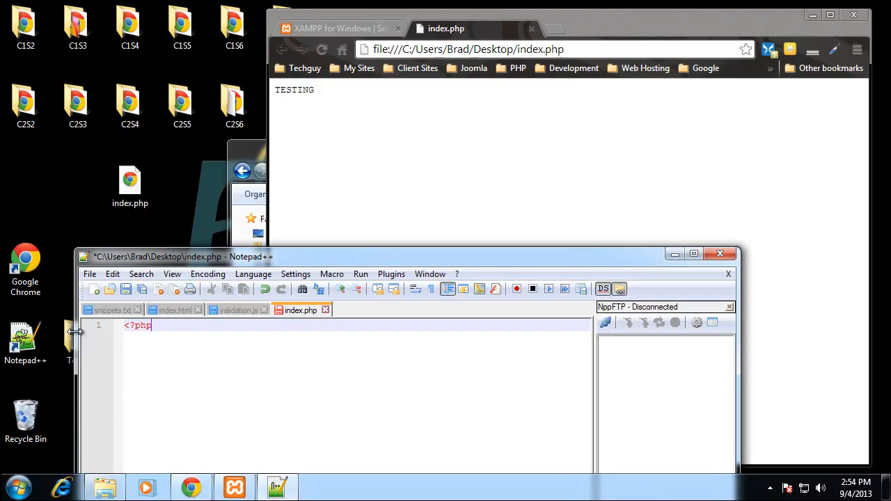
type(" echo 'TEST")
key("ctrl+s")
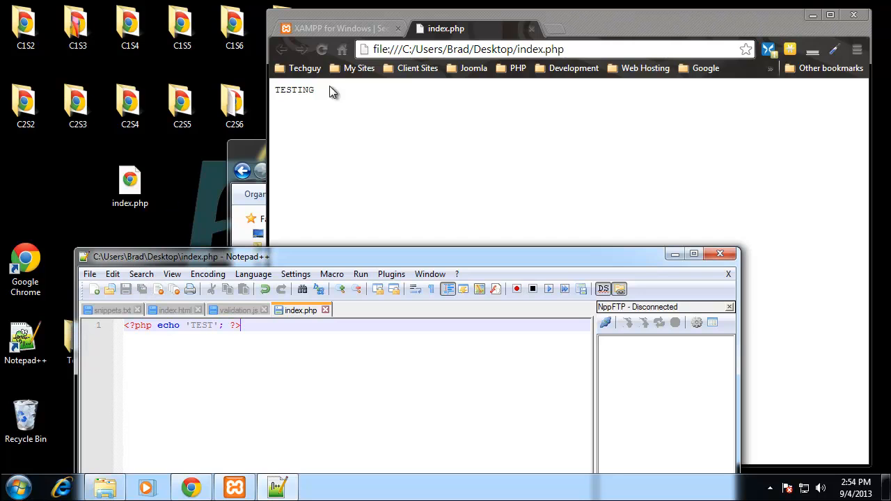
- Reload the desktop index.php in Chrome and examine how the PHP line is output, including its closing tag
left_click(323, 49)
left_click_drag(411, 98, 275, 90)
left_click(288, 96)
left_click_drag(393, 91, 380, 86)
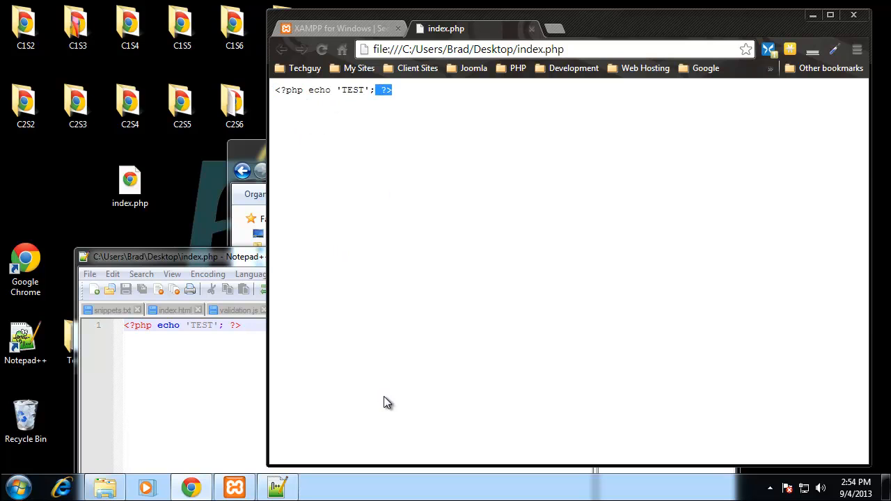
- Copy the whole PHP line from the desktop index.php in Notepad++ and return to Chrome
left_click(263, 332)
left_click_drag(262, 332, 110, 328)
key("ctrl+c")
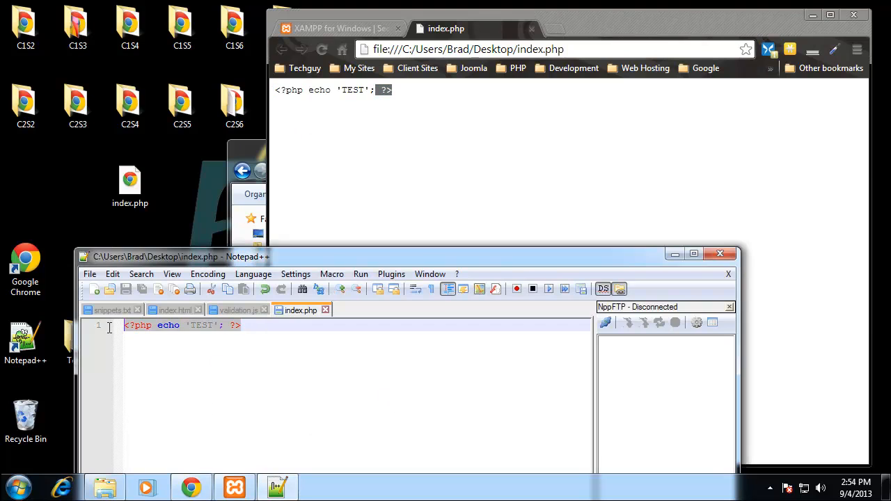
left_click(331, 28)
left_click(473, 29)
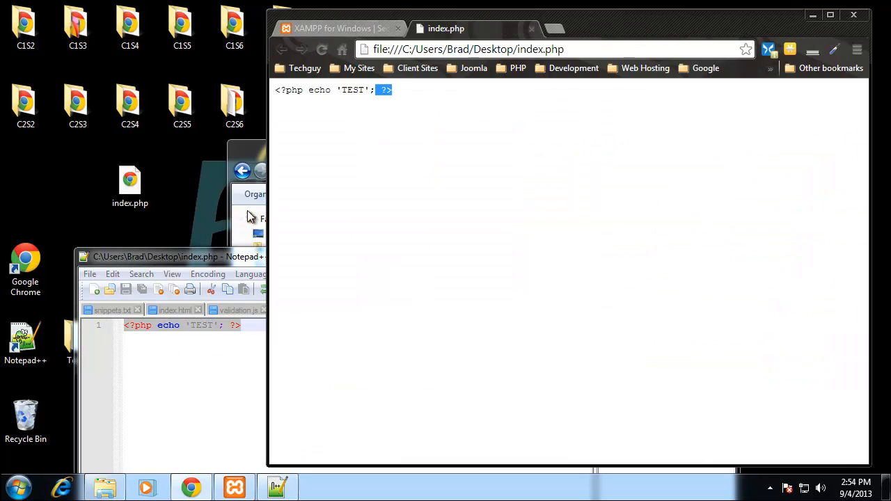
- Open index.php from the htdocs test folder in Notepad++, replace its text with the copied PHP line and save
left_click(242, 148)
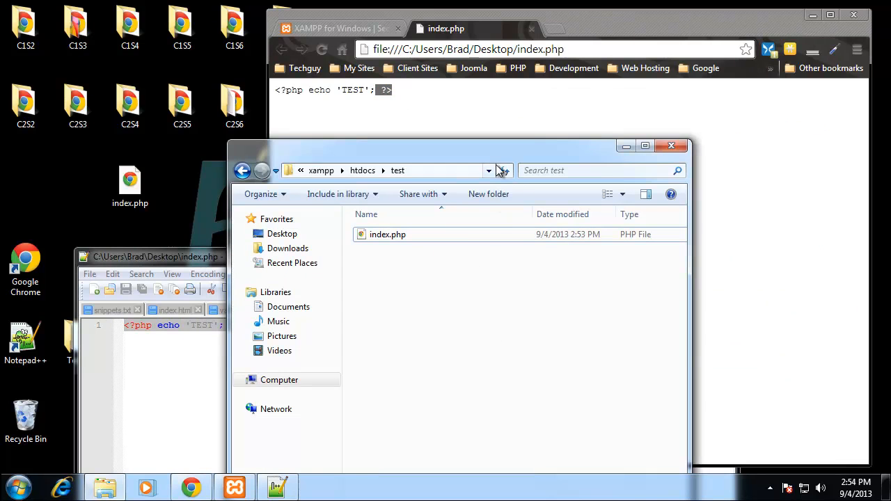
left_click(369, 237)
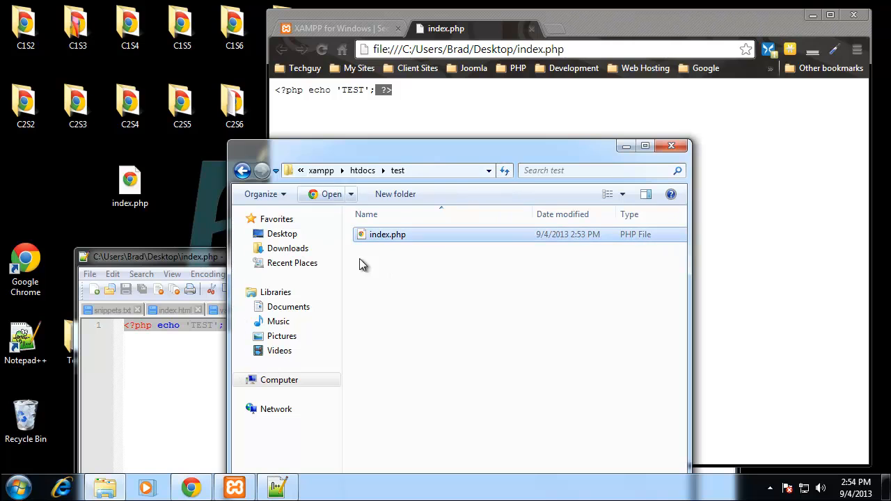
right_click(384, 235)
left_click(430, 257)
left_click_drag(182, 334, 123, 330)
key("ctrl+v")
key("ctrl+s")
- Load localhost/test in Chrome in place of the desktop file to run the PHP through the server
left_click(526, 54)
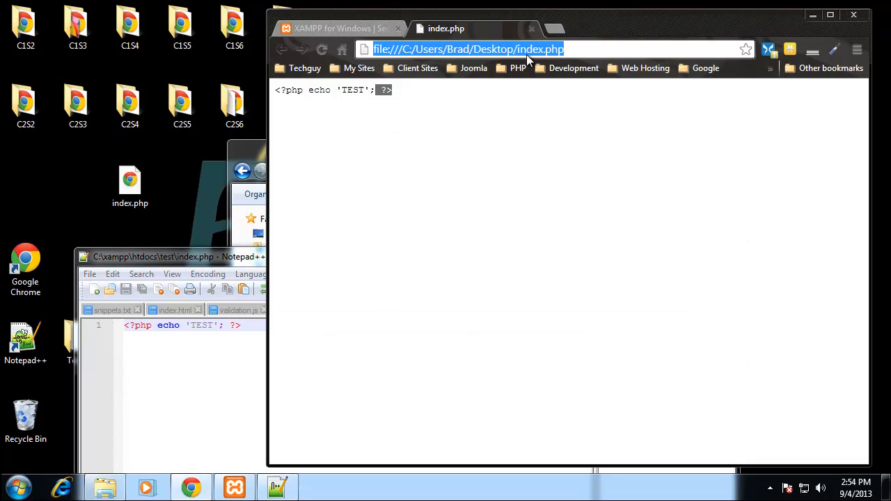
type("localhost/")
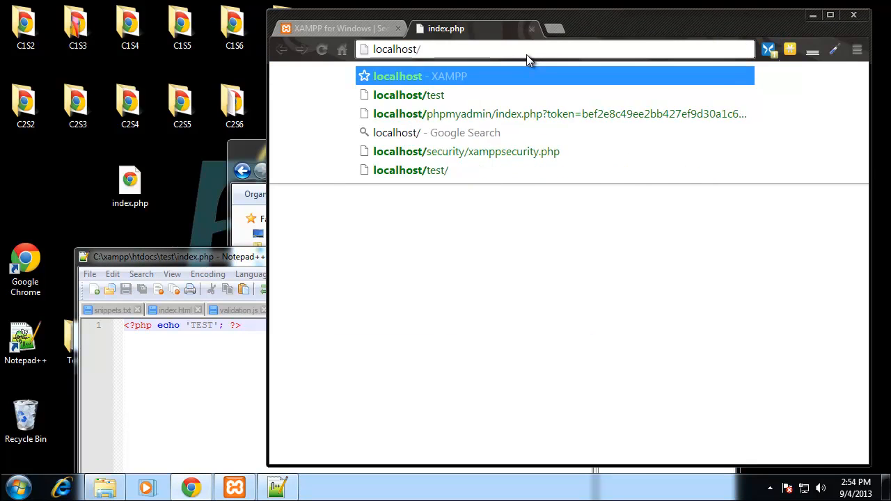
type("test")
key("Return")
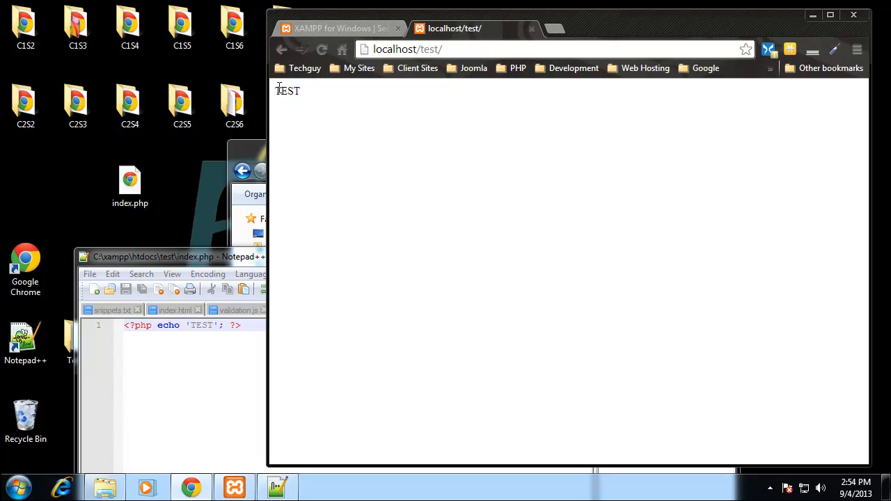
- Minimize Notepad++, bring the test folder window to the front and move it beside the browser page
left_click_drag(232, 257, 175, 39)
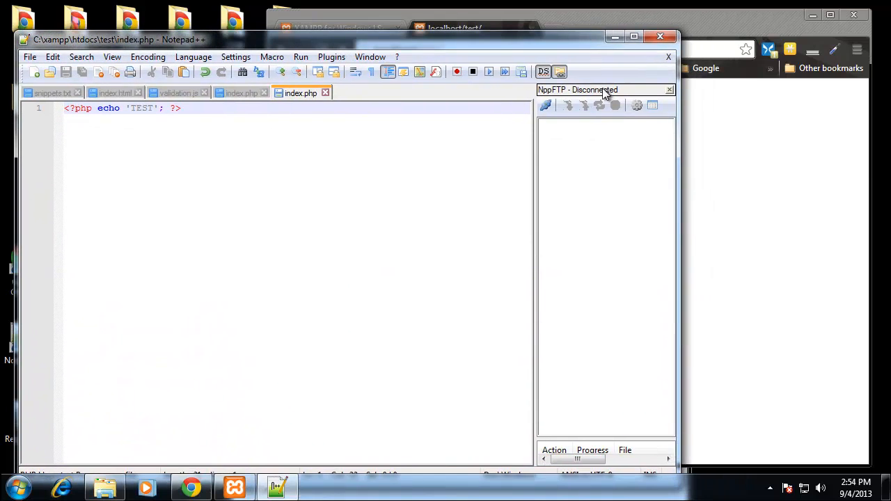
left_click(615, 36)
left_click(262, 142)
left_click_drag(415, 148, 226, 42)
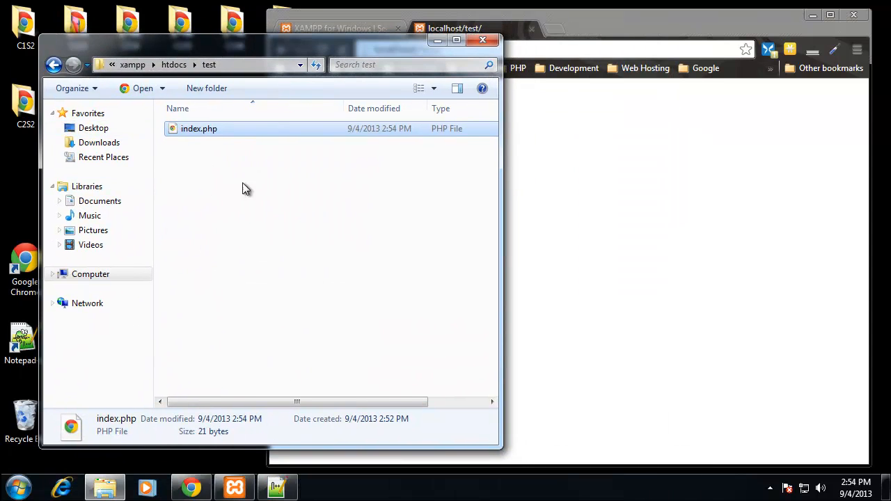